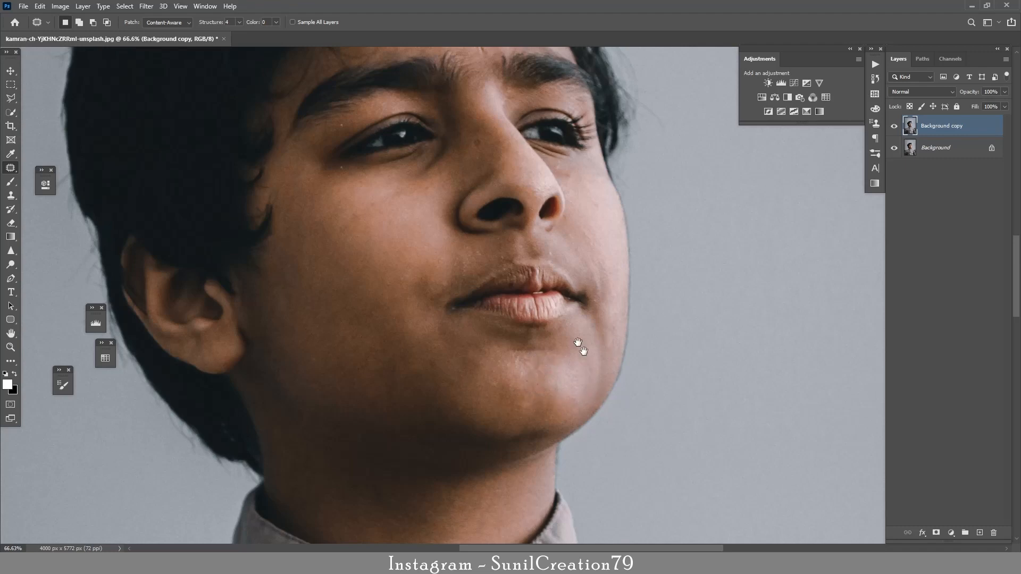
# Patch the blemishes on the forehead, nose and lower face on the Background copy layer with the Content-Aware Patch tool
pyautogui.moveTo(580, 345); pyautogui.dragTo(471, 380)
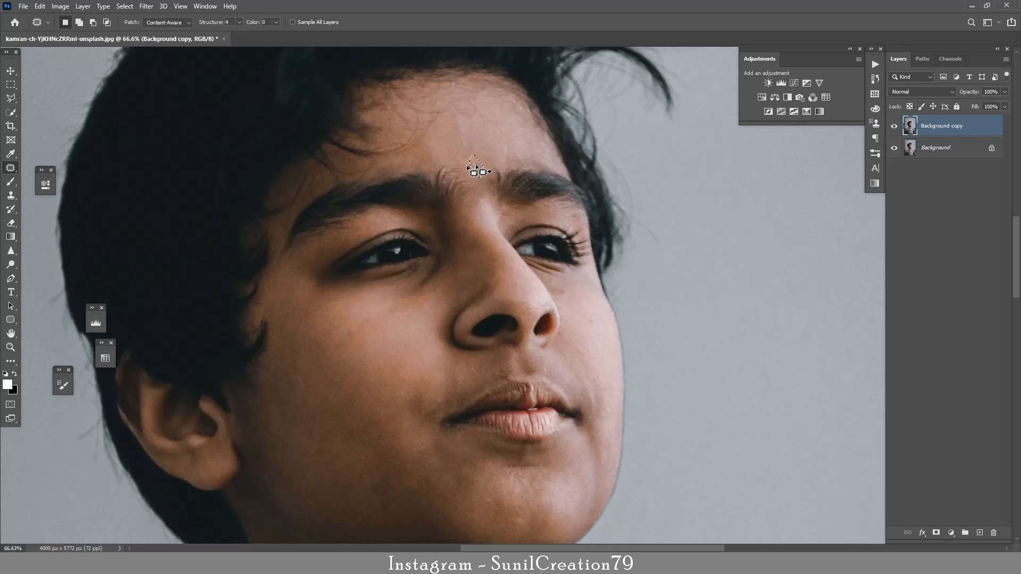
pyautogui.click(514, 363)
pyautogui.click(480, 209)
pyautogui.moveTo(516, 299); pyautogui.dragTo(513, 385)
pyautogui.moveTo(571, 372); pyautogui.dragTo(598, 192)
pyautogui.click(524, 305)
# Duplicate the retouched layer twice, hide Background copy 3 and make Background copy 2 the active layer
pyautogui.press('z')
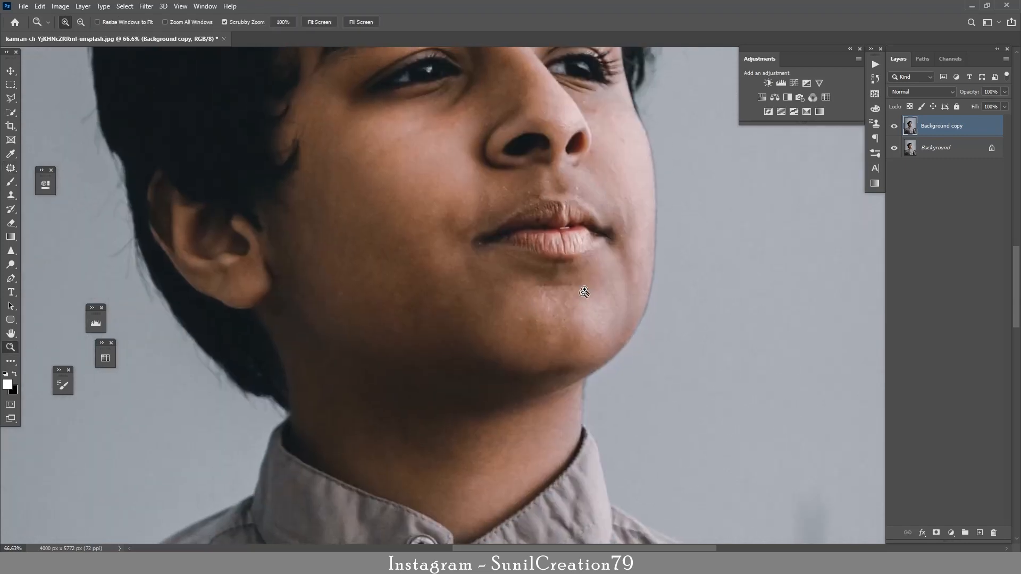
pyautogui.moveTo(586, 292)
pyautogui.mouseDown()
pyautogui.moveTo(516, 263)
pyautogui.moveTo(576, 278)
pyautogui.mouseUp()
pyautogui.moveTo(941, 131); pyautogui.dragTo(980, 532)
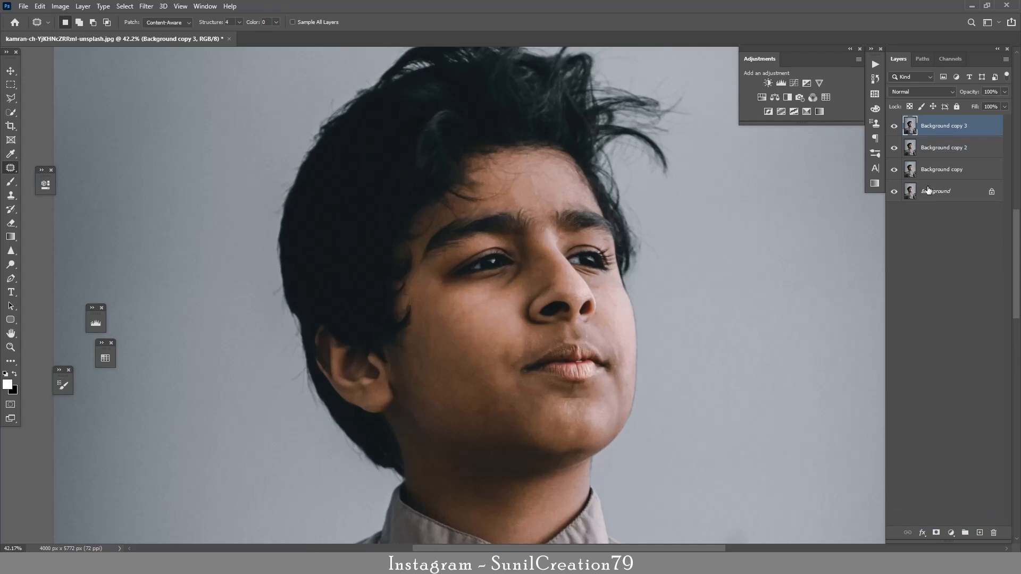
pyautogui.click(895, 127)
pyautogui.click(936, 149)
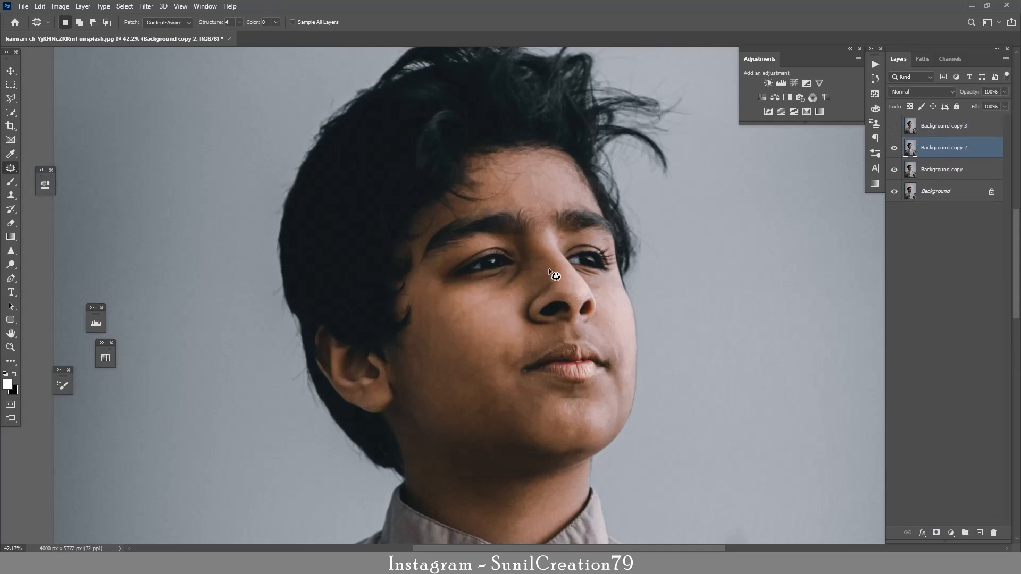
# Apply a Gaussian Blur to Background copy 2 so that the skin detail is smoothed out
pyautogui.press('z')
pyautogui.moveTo(549, 268); pyautogui.dragTo(554, 262)
pyautogui.click(147, 6)
pyautogui.moveTo(260, 128)
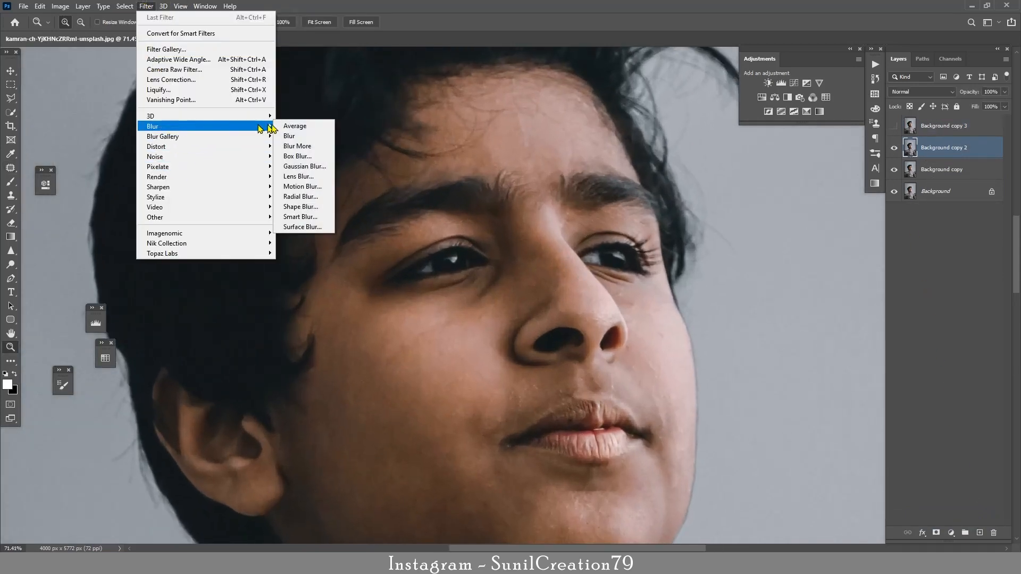
pyautogui.click(305, 166)
pyautogui.click(826, 263)
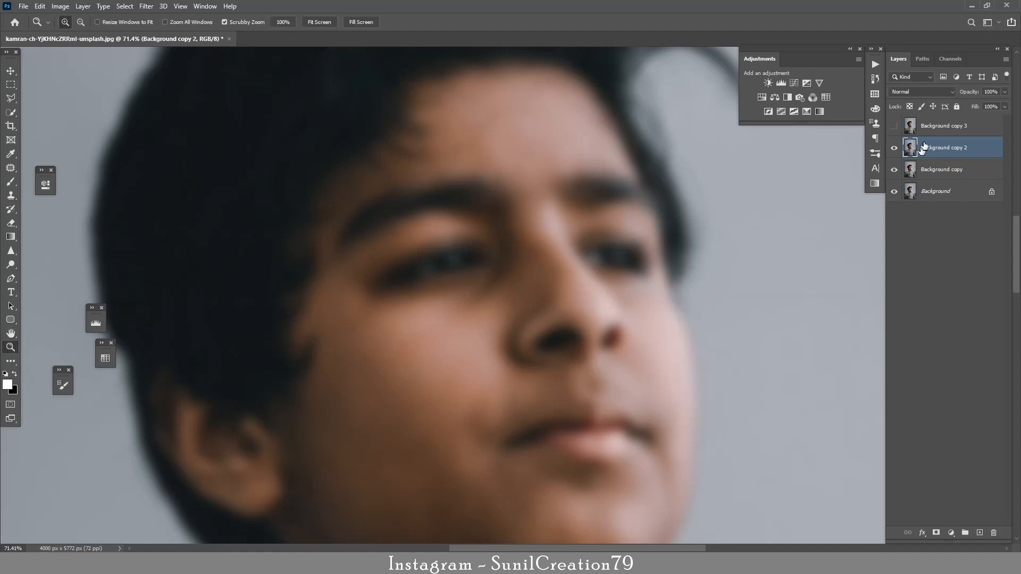
# Show Background copy 3 and run Apply Image on it with Background copy 2 as source layer and Subtract blending
pyautogui.click(936, 126)
pyautogui.click(894, 126)
pyautogui.click(60, 6)
pyautogui.click(99, 163)
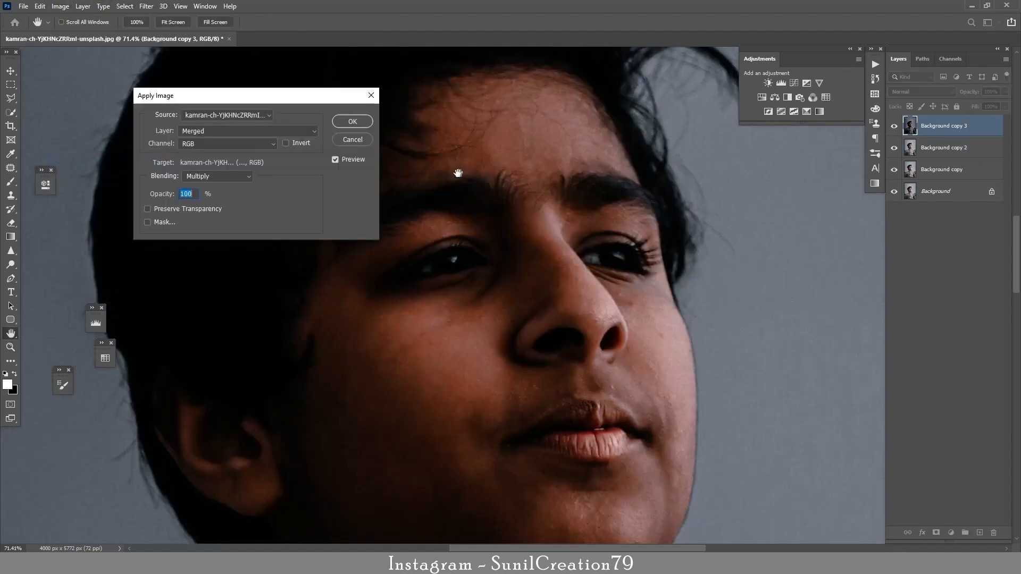
pyautogui.click(213, 131)
pyautogui.click(216, 166)
pyautogui.click(215, 176)
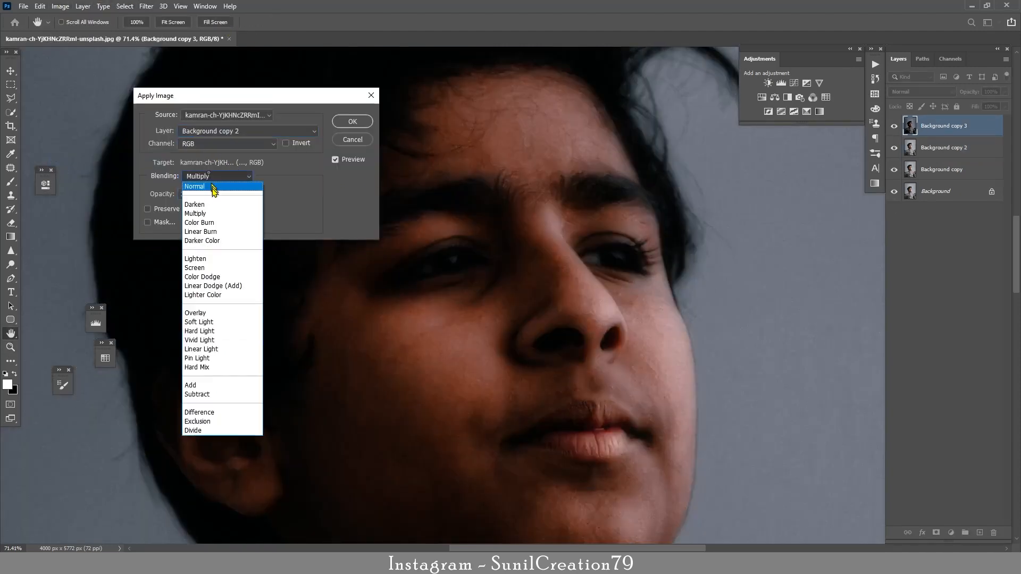
pyautogui.click(211, 394)
pyautogui.click(352, 121)
# Set the blend mode of Background copy 3 to Linear Light
pyautogui.press('z')
pyautogui.click(922, 91)
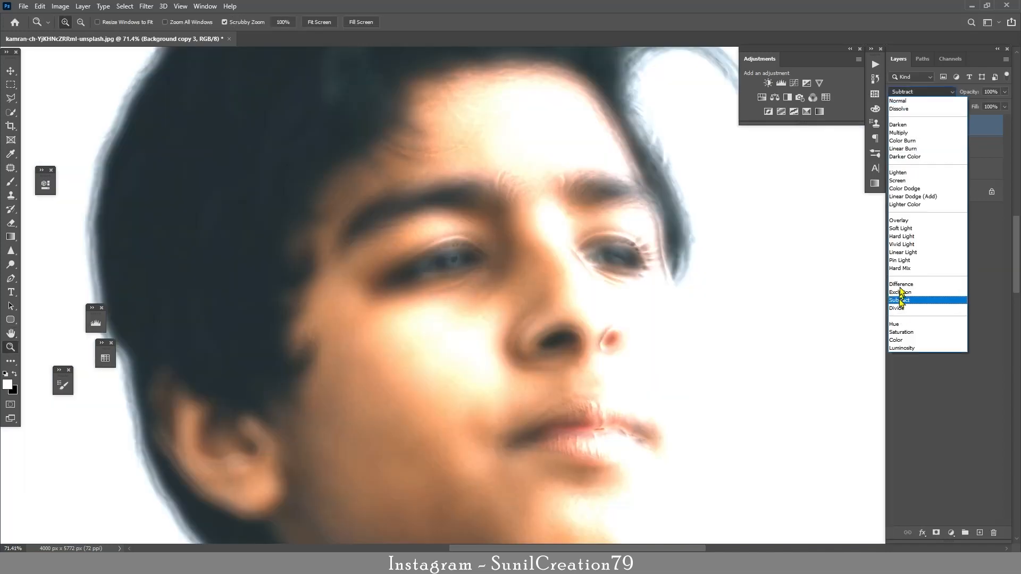
pyautogui.click(904, 299)
# Duplicate Background copy 2 and blend the face, ear and neck skin tones on the duplicate with the Mixer Brush at sizes up to 150
pyautogui.click(932, 154)
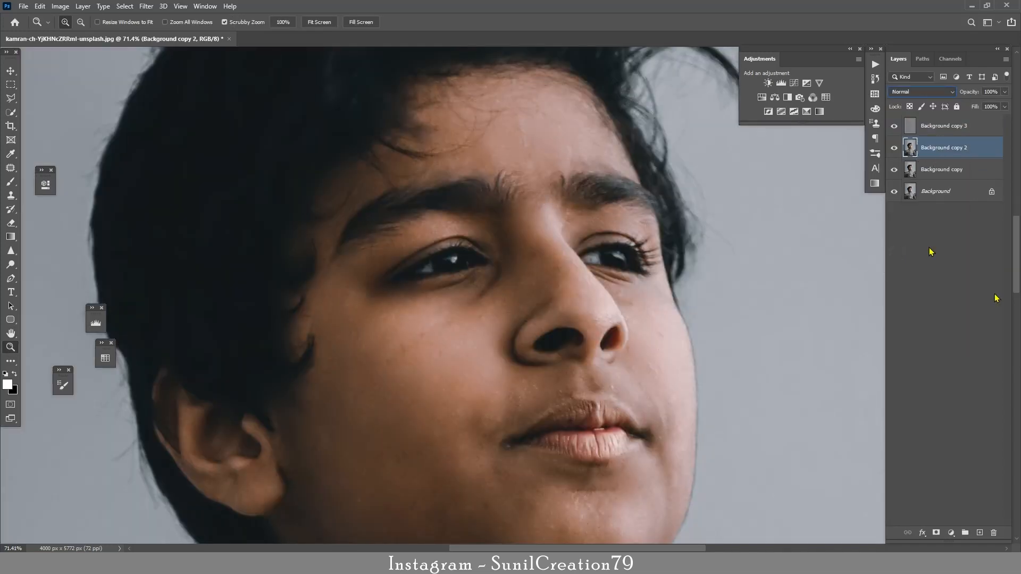
pyautogui.moveTo(944, 147); pyautogui.dragTo(980, 532)
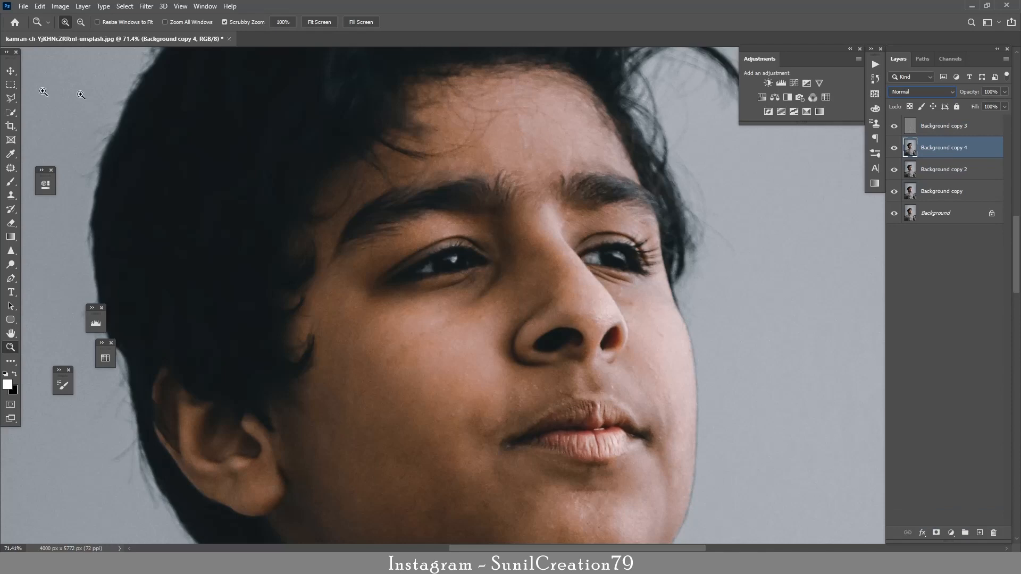
pyautogui.rightClick(13, 182)
pyautogui.click(53, 213)
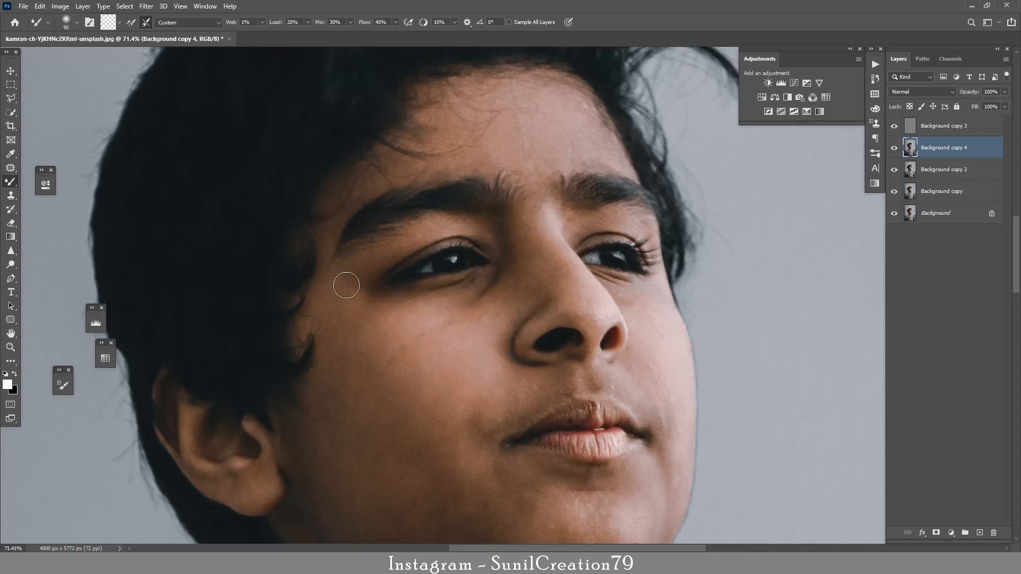
pyautogui.press(']')
pyautogui.press(']')
pyautogui.moveTo(393, 389); pyautogui.dragTo(405, 257)
pyautogui.press(']')
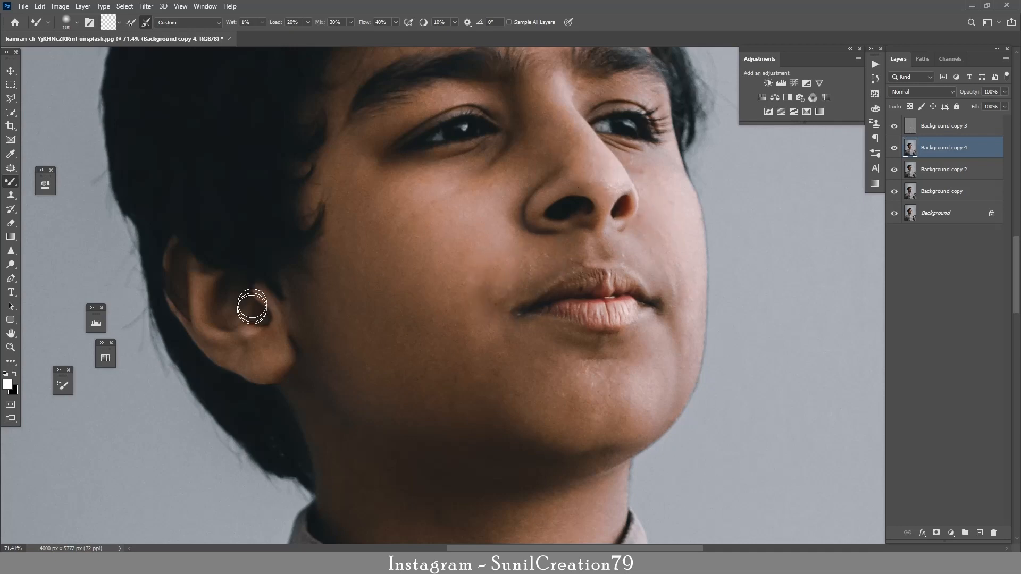
pyautogui.moveTo(421, 393); pyautogui.dragTo(453, 203)
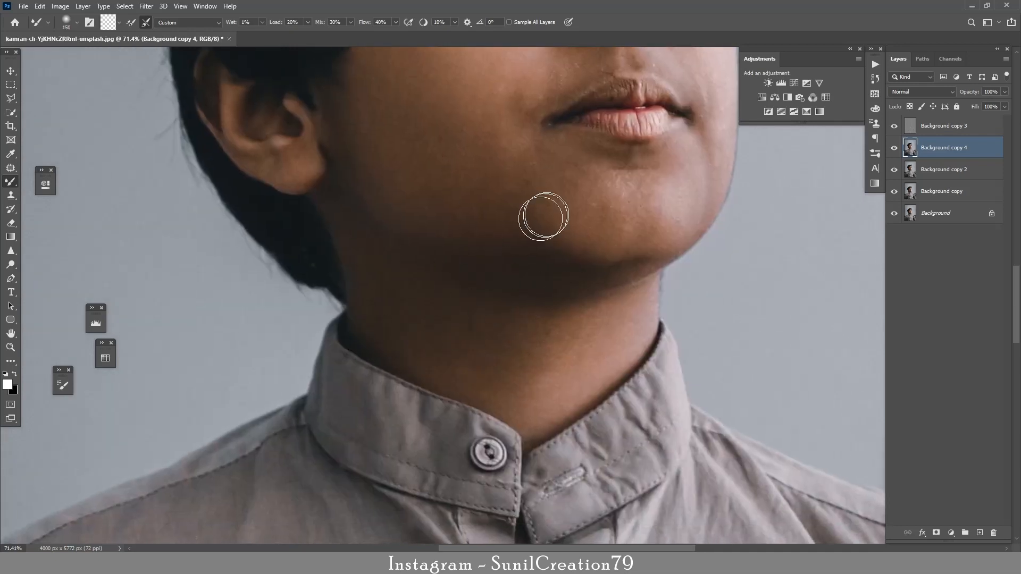
# Add a new layer above Background copy 4, fill it with gray and set its blend mode to Overlay
pyautogui.click(980, 532)
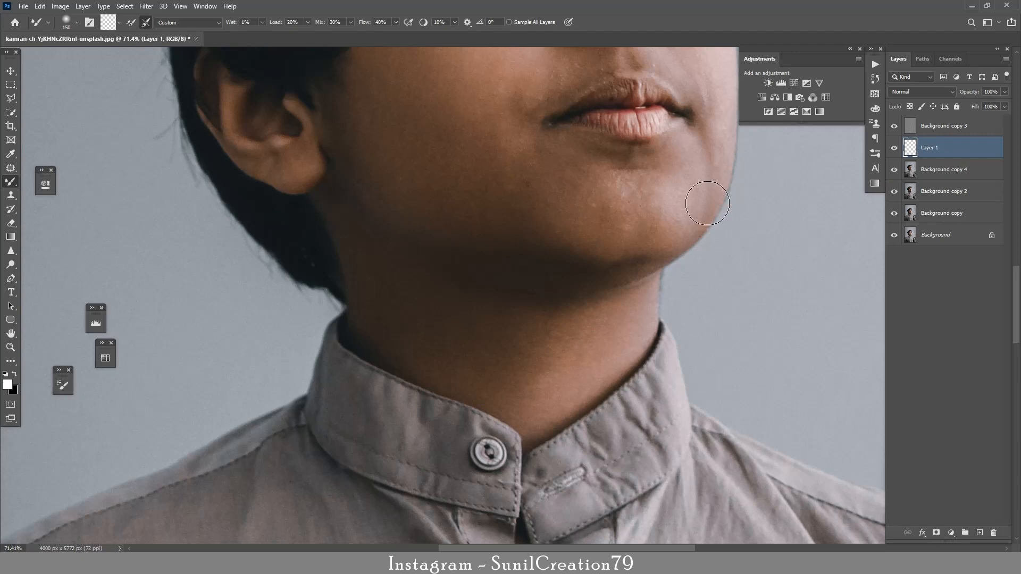
pyautogui.hotkey('shift', 'F5')
pyautogui.click(905, 92)
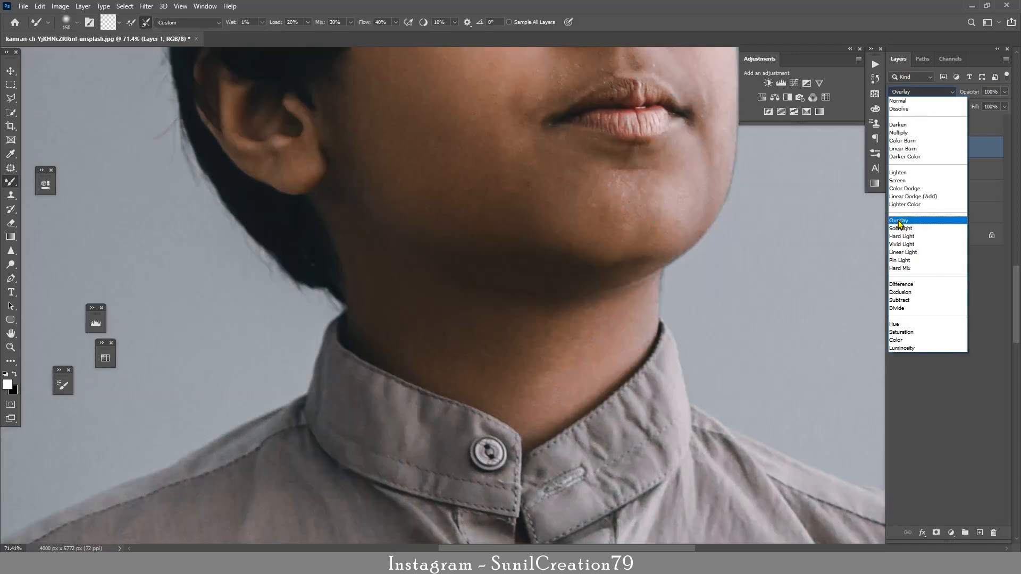
pyautogui.click(902, 223)
# Dodge the skin around the eyes, forehead and nose on Layer 1 with Midtones range and 5% exposure
pyautogui.click(11, 264)
pyautogui.moveTo(520, 200); pyautogui.dragTo(474, 376)
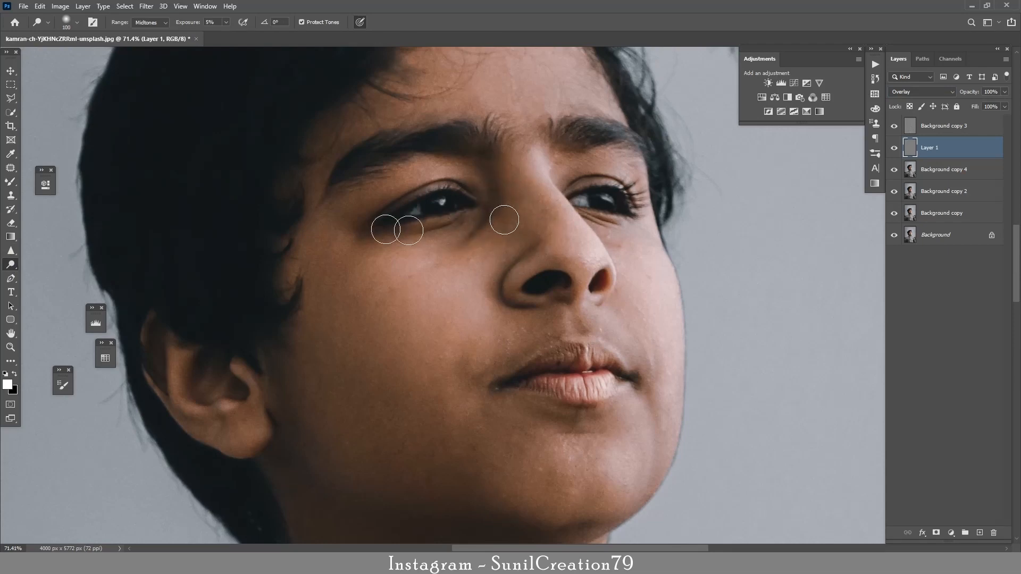
pyautogui.press(']')
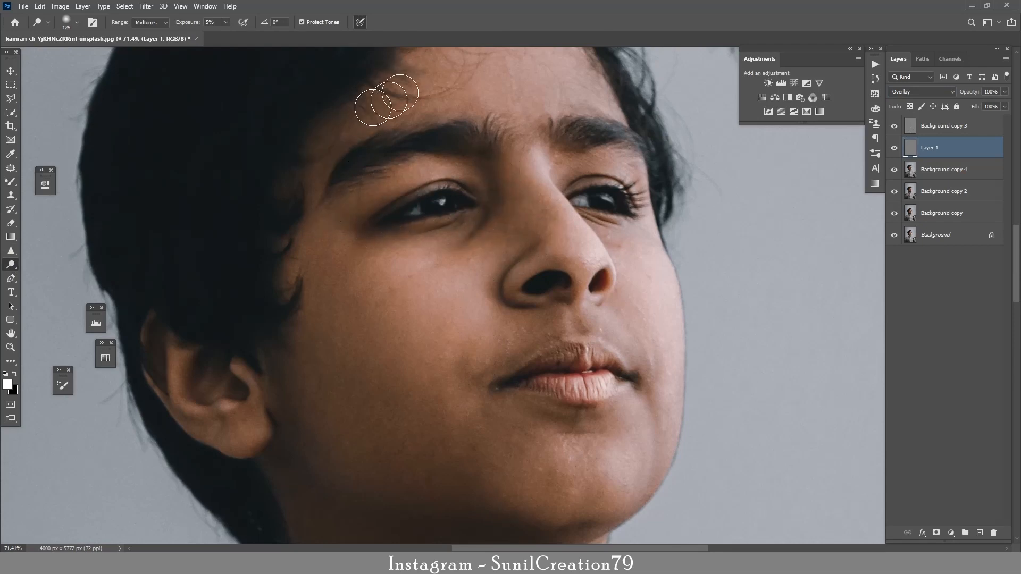
pyautogui.press('[')
pyautogui.press('[')
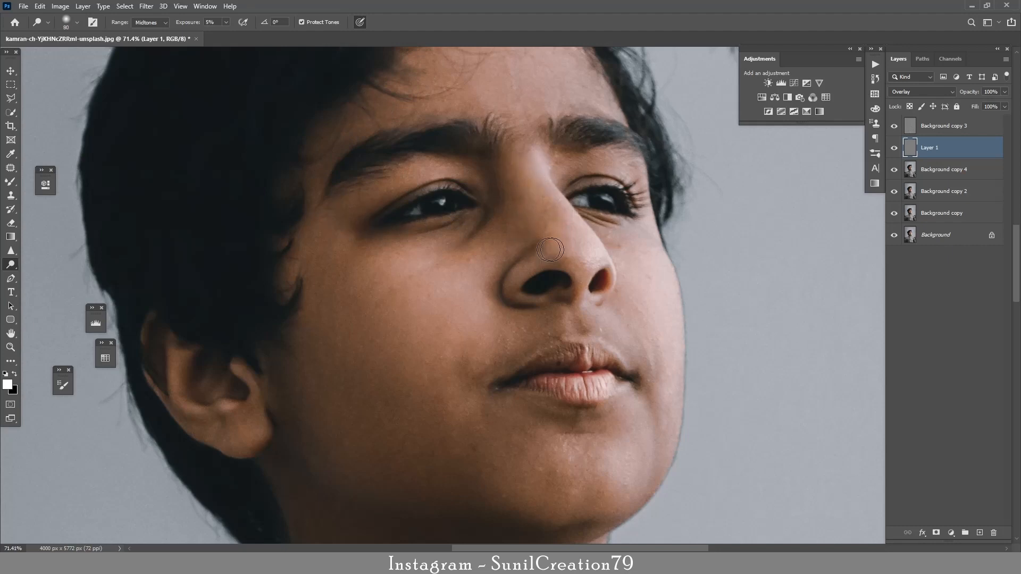
# Try dodging beside the nostril on Background copy 3, roll back the last ten dodge strokes in the history, and compare with Layer 1 hidden
pyautogui.click(931, 127)
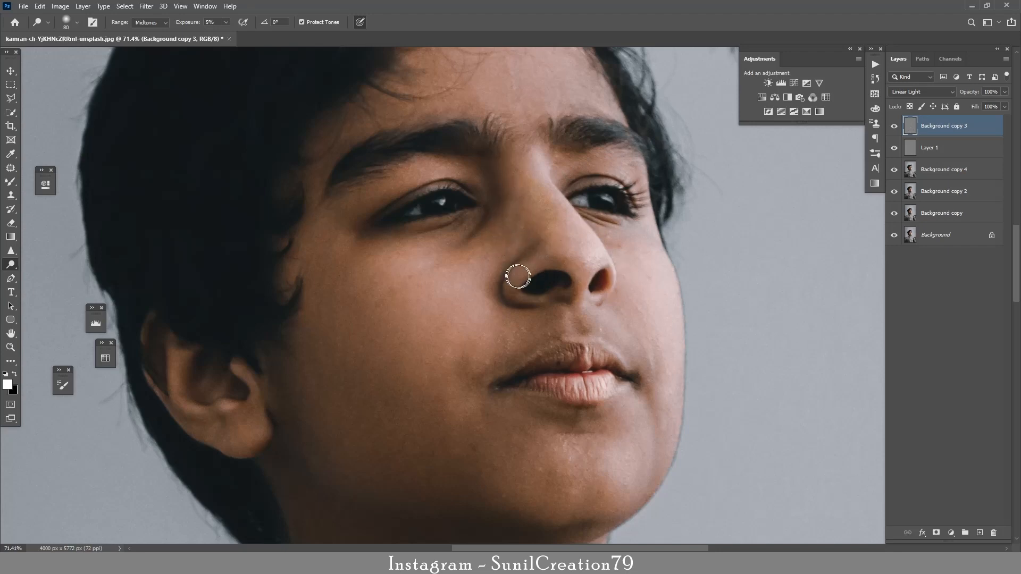
pyautogui.click(877, 94)
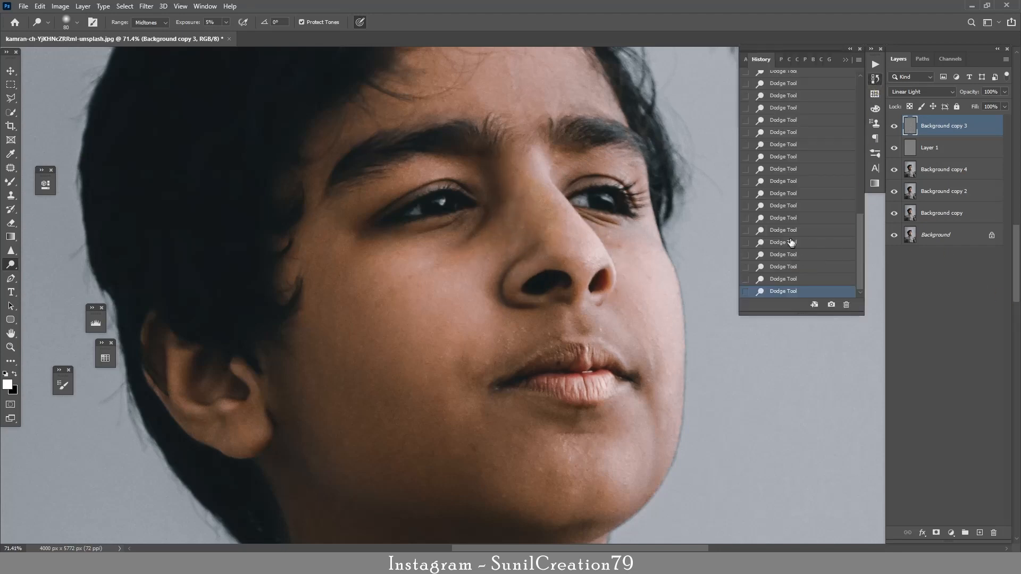
pyautogui.click(786, 229)
pyautogui.click(786, 205)
pyautogui.click(787, 181)
pyautogui.click(788, 169)
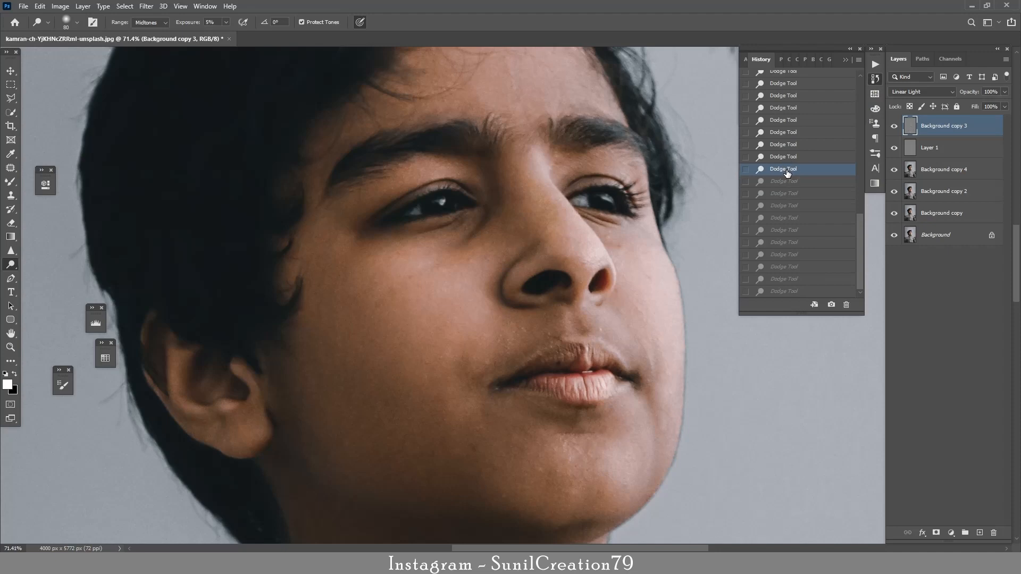
pyautogui.click(876, 79)
pyautogui.click(894, 148)
pyautogui.click(894, 149)
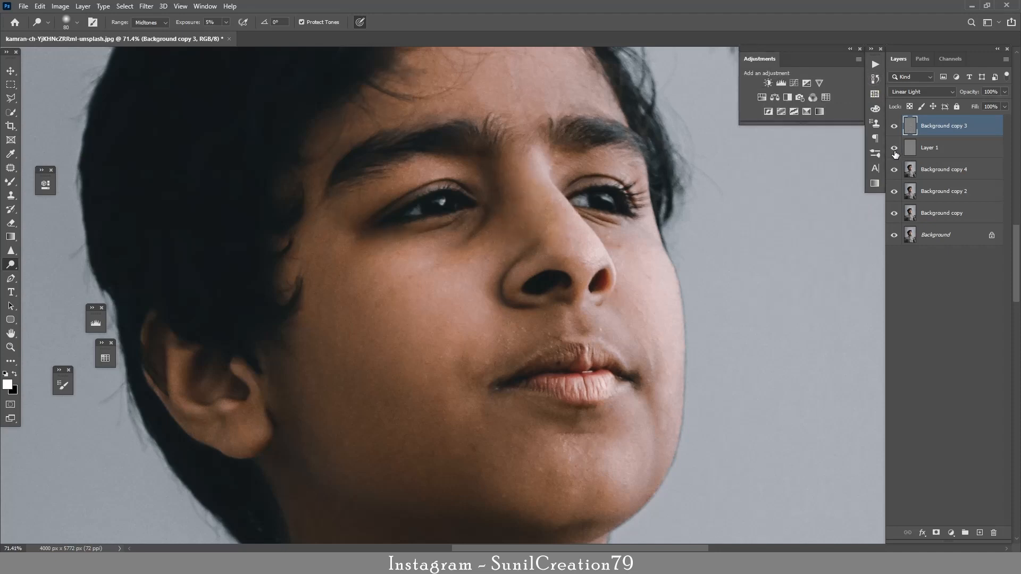
# Dodge the lower face and ear on Layer 1 with brush sizes of 175 and 100, and compare with the layer hidden
pyautogui.click(937, 154)
pyautogui.scroll(-3, 467, 240)
pyautogui.press(']')
pyautogui.press(']')
pyautogui.press(']')
pyautogui.press(']')
pyautogui.press(']')
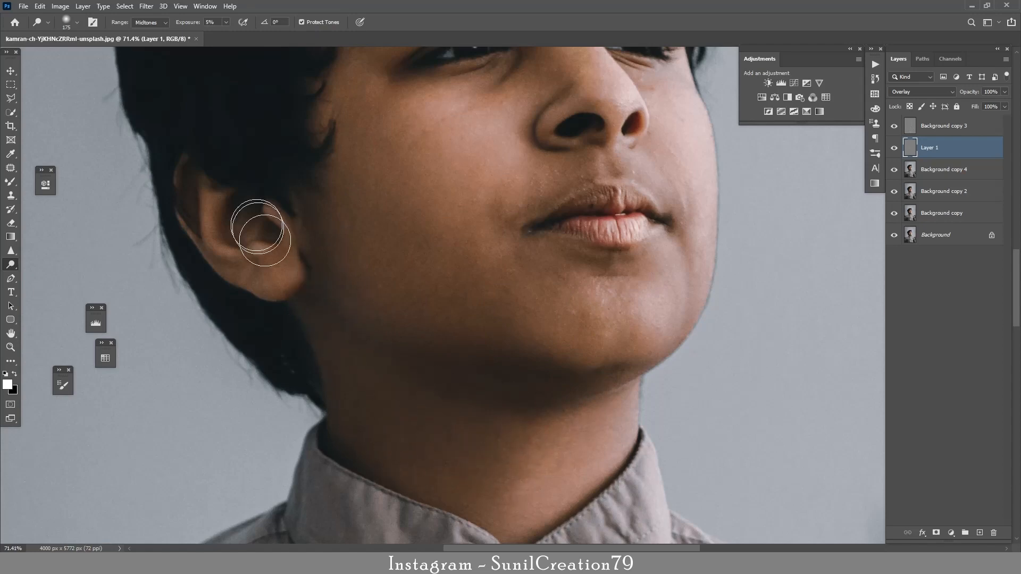
pyautogui.press('[')
pyautogui.press('[')
pyautogui.press('[')
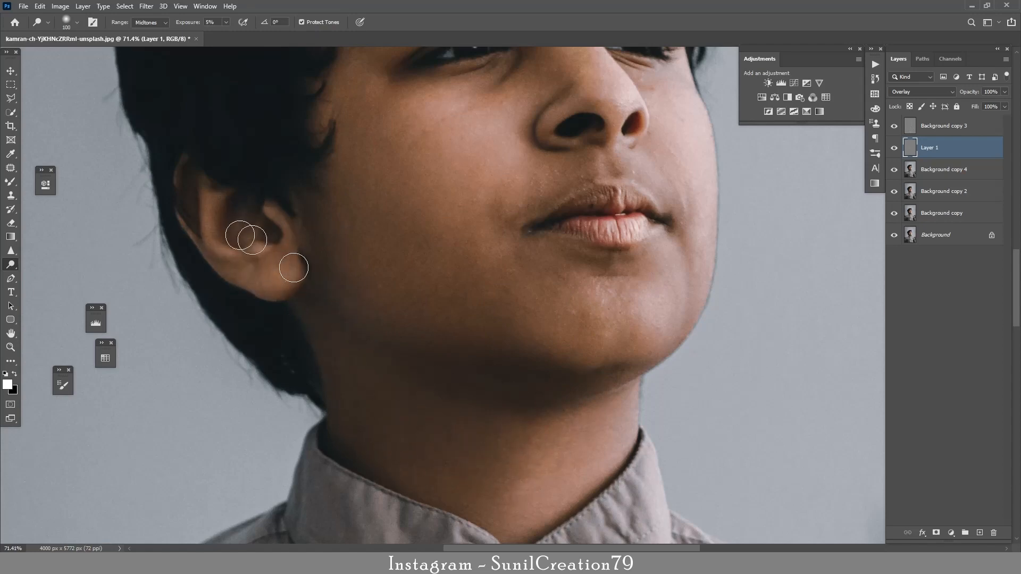
pyautogui.click(894, 148)
pyautogui.click(894, 148)
# Dodge the upper eyelid, forehead and cheek on Background copy 3 at 2% exposure, enlarging the brush to 175
pyautogui.moveTo(669, 200); pyautogui.dragTo(573, 347)
pyautogui.click(936, 127)
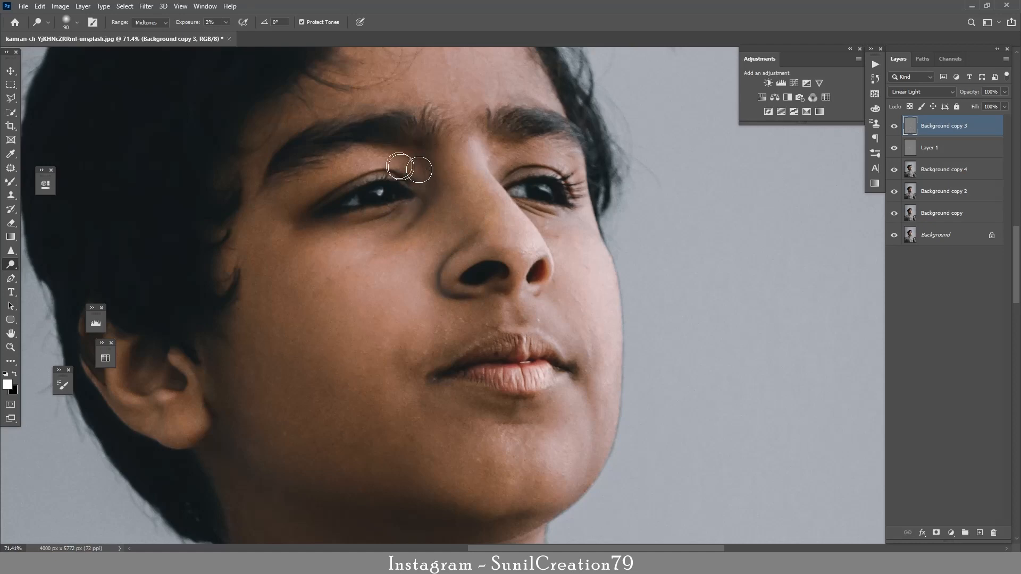
pyautogui.press(']')
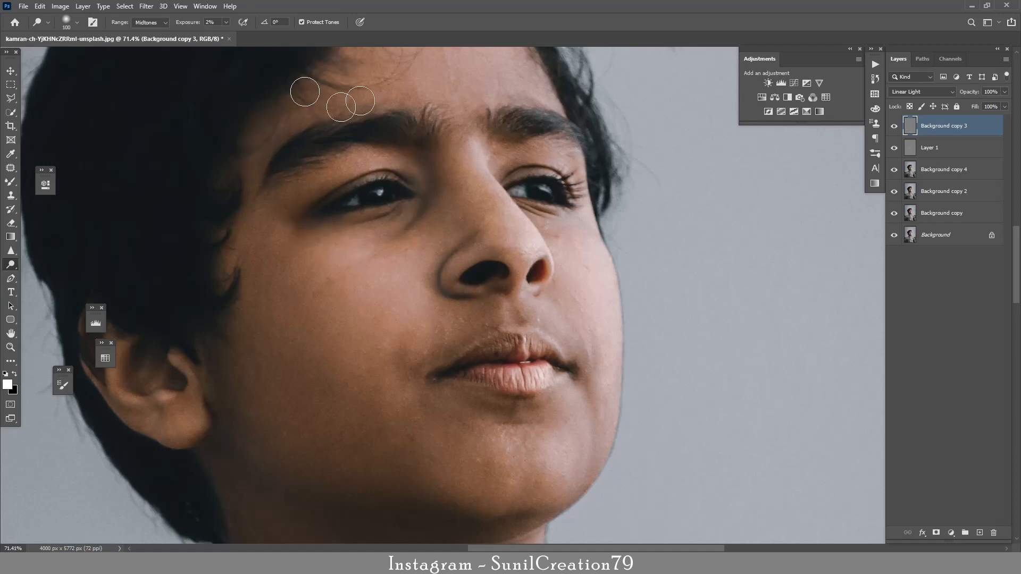
pyautogui.press(']')
pyautogui.press(']')
pyautogui.press(']')
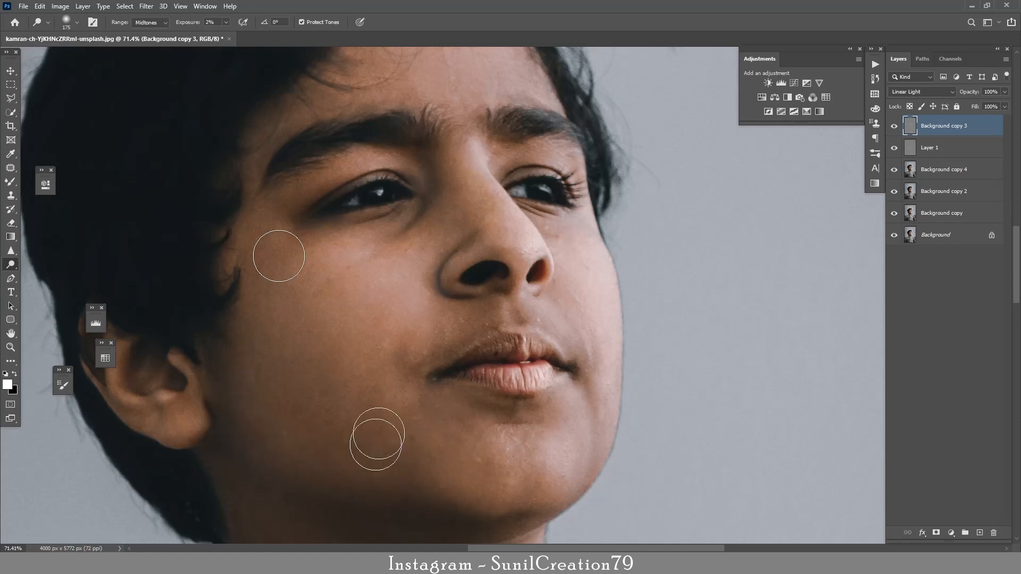
# Dodge around the lips with brush size 100 and along the jaw with brush size 150 on Background copy 3
pyautogui.press('[')
pyautogui.press('[')
pyautogui.press('[')
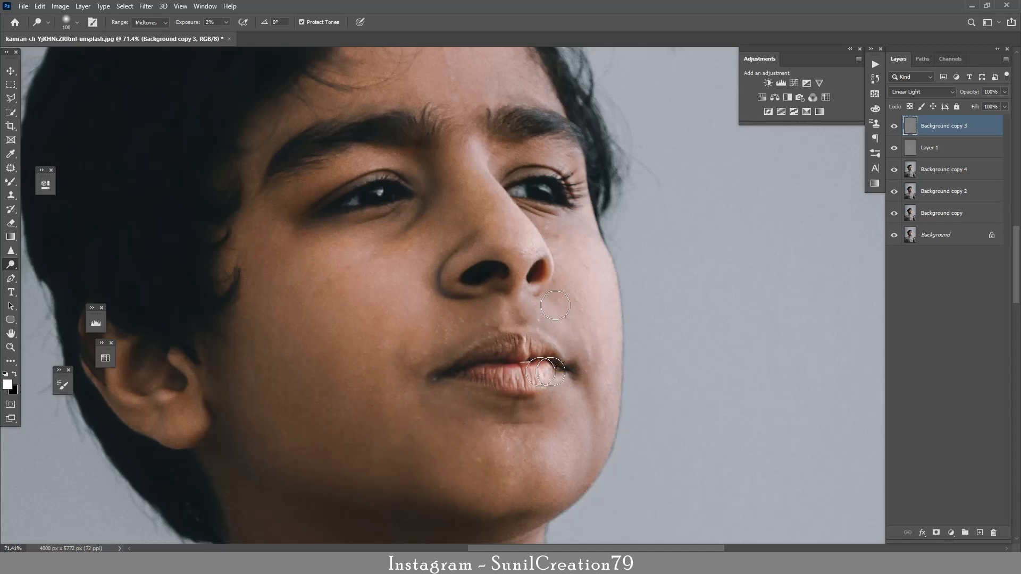
pyautogui.press(']')
pyautogui.press(']')
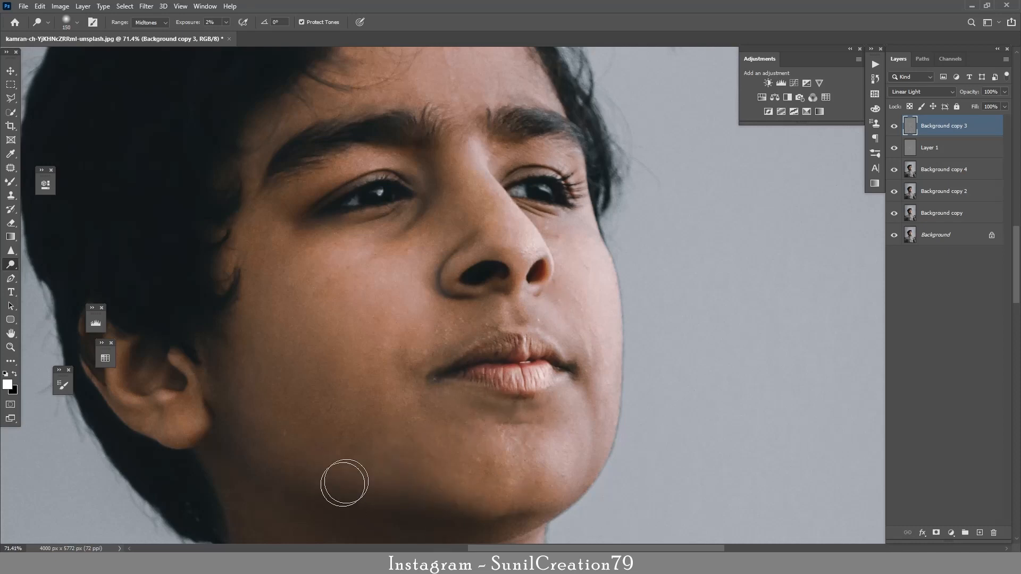
# Dodge the neck with brush size 150 and the earlobe with brush size 90 on Background copy 3
pyautogui.moveTo(344, 483); pyautogui.dragTo(407, 287)
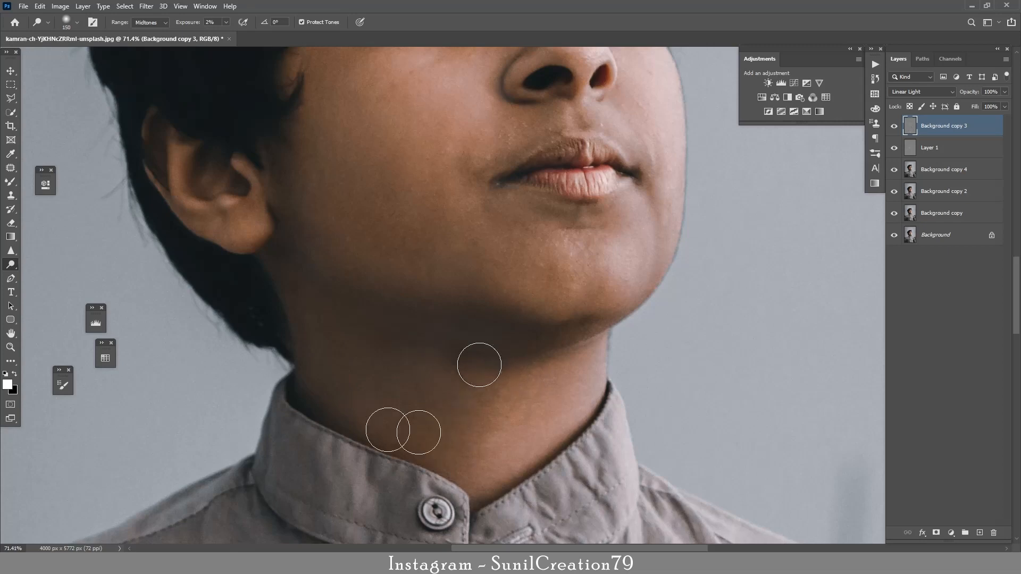
pyautogui.press('[')
pyautogui.press('[')
pyautogui.press('[')
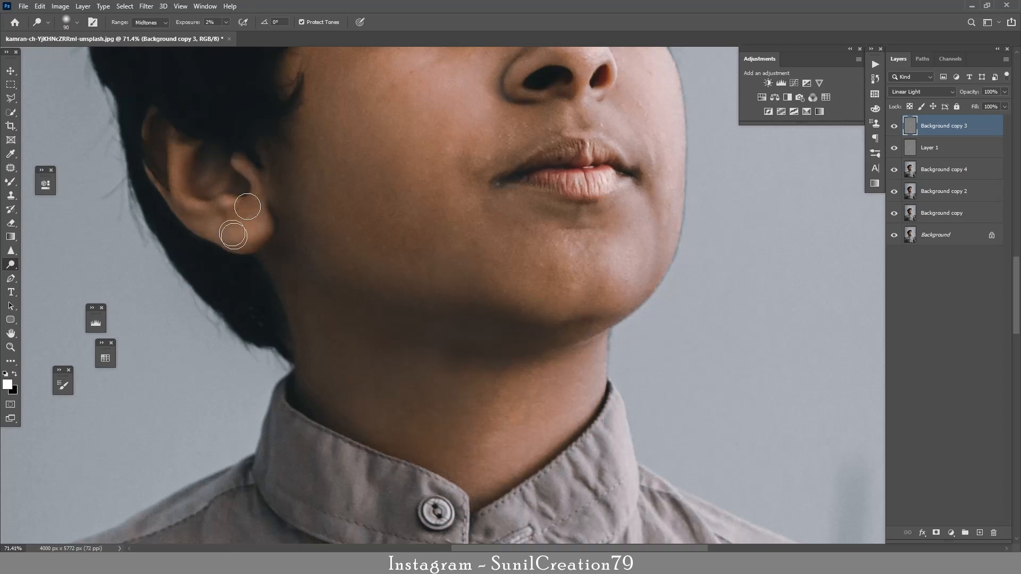
pyautogui.moveTo(252, 205)
pyautogui.mouseDown()
pyautogui.moveTo(160, 180)
pyautogui.moveTo(161, 125)
pyautogui.moveTo(163, 178)
pyautogui.moveTo(313, 204)
pyautogui.mouseUp()
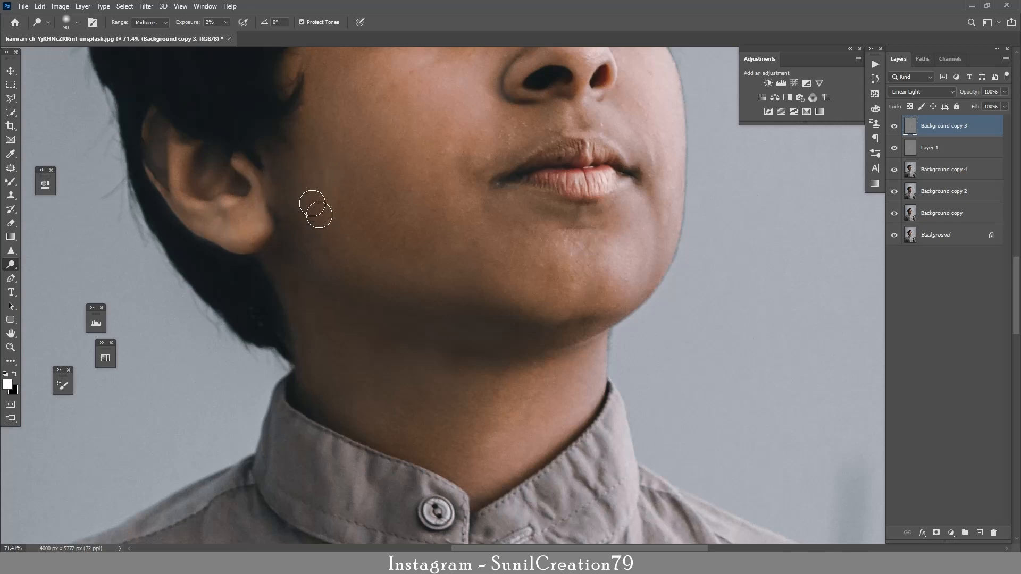
# Dodge the cheek beside the ear with brush size 175 and the skin near the mouth corner with size 90
pyautogui.press('ctrl')
pyautogui.press(']')
pyautogui.press(']')
pyautogui.moveTo(334, 187); pyautogui.dragTo(319, 134)
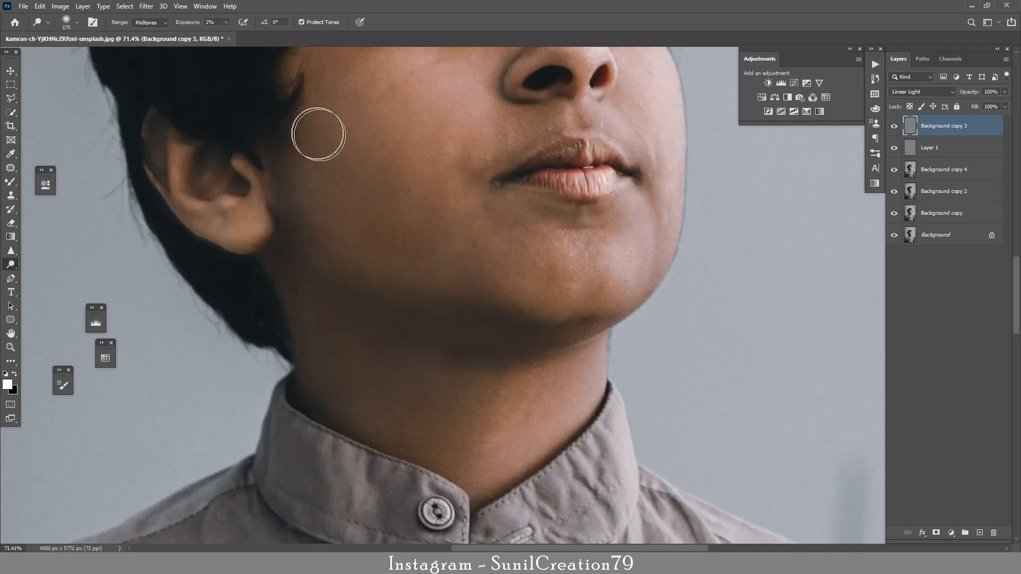
pyautogui.press('[')
pyautogui.press('[')
pyautogui.press('[')
pyautogui.press('[')
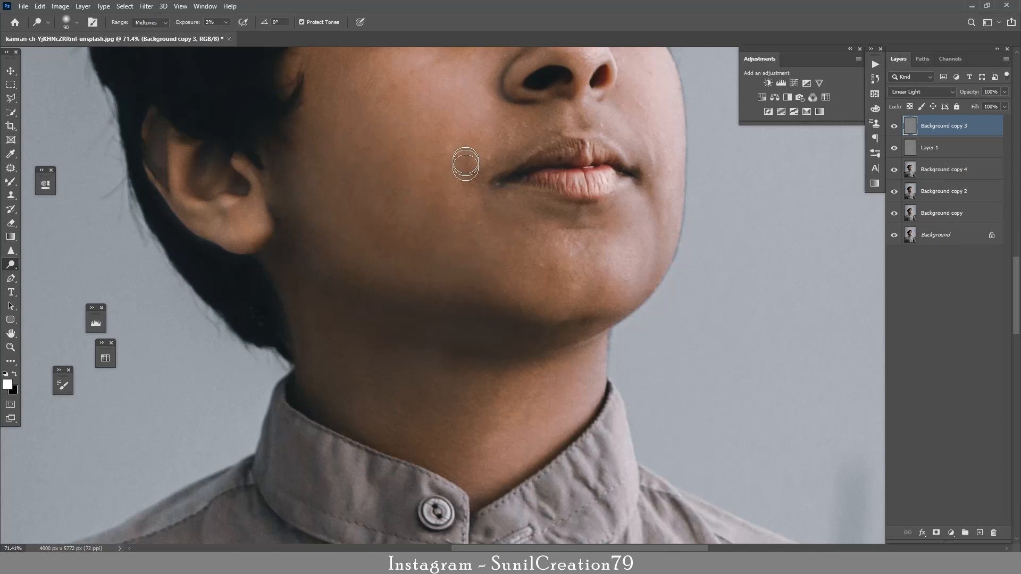
# Compare the portrait with Background copy 3 hidden and shown, and examine the dodged skin across the face at several magnifications
pyautogui.moveTo(552, 273); pyautogui.dragTo(446, 306)
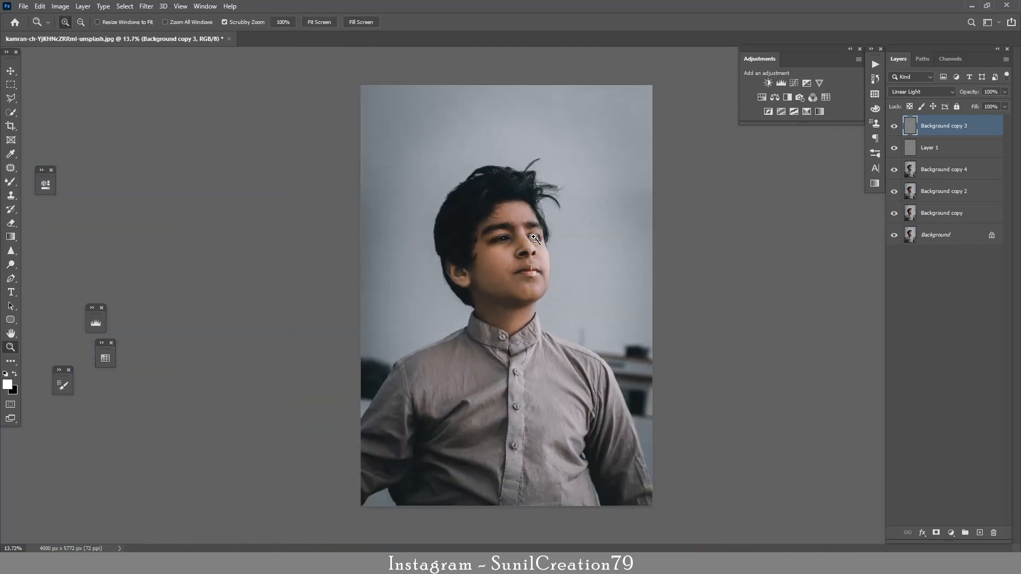
pyautogui.moveTo(535, 239); pyautogui.dragTo(608, 276)
pyautogui.click(894, 127)
pyautogui.click(894, 127)
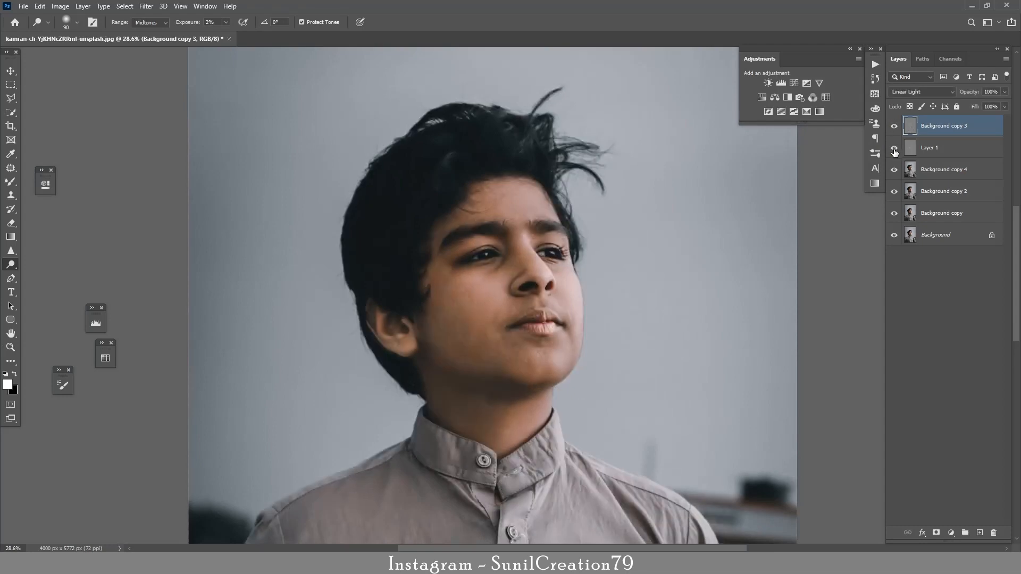
pyautogui.press('z')
pyautogui.moveTo(561, 253); pyautogui.dragTo(585, 276)
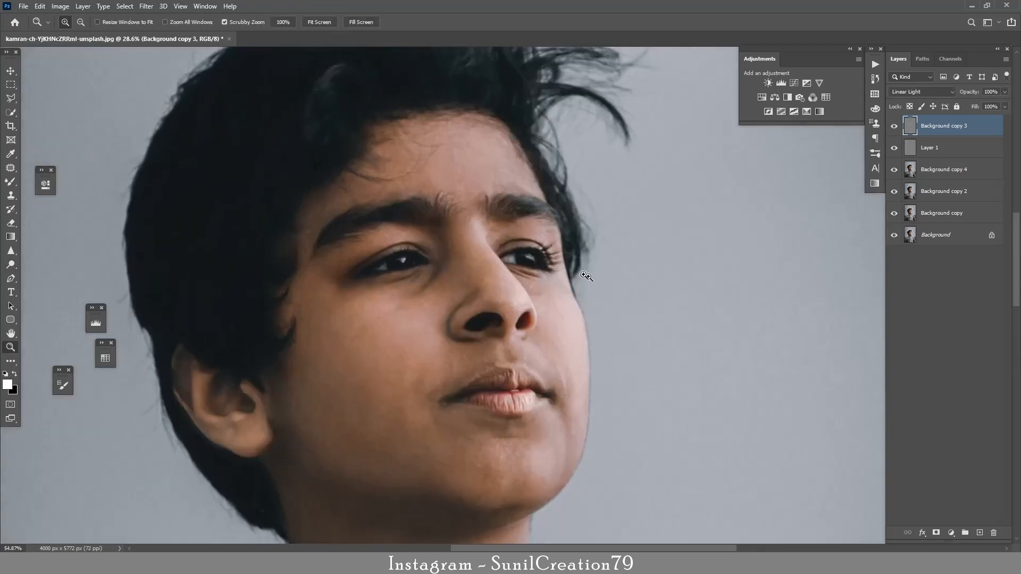
pyautogui.moveTo(464, 270); pyautogui.dragTo(433, 278)
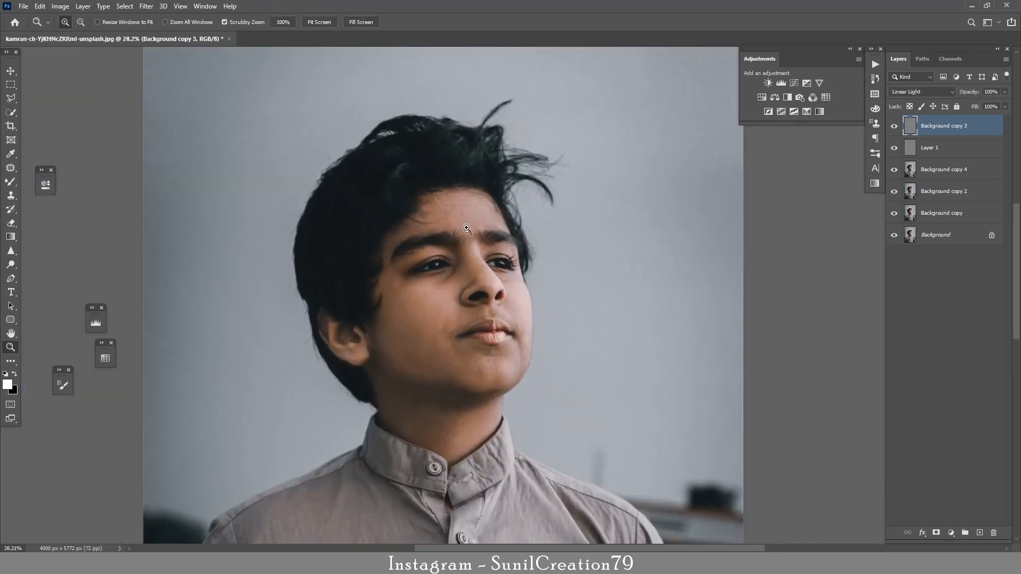
pyautogui.moveTo(468, 227); pyautogui.dragTo(500, 242)
pyautogui.moveTo(508, 242); pyautogui.dragTo(451, 246)
# Stamp all visible layers into a new layer at the top of the stack and activate the Healing Brush tool
pyautogui.press('o')
pyautogui.hotkey('ctrl', 'shift', 'alt', 'e')
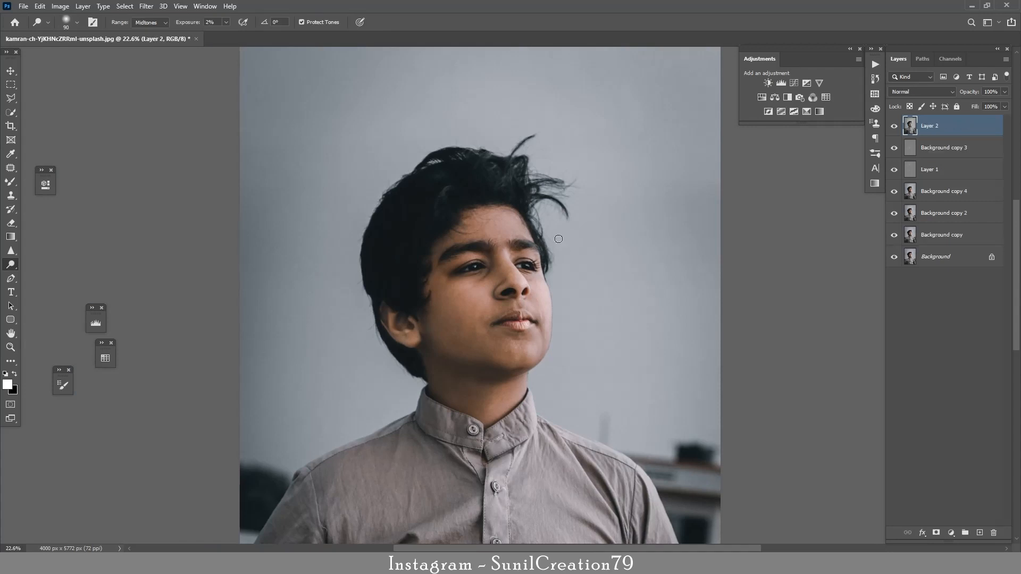
pyautogui.click(11, 168)
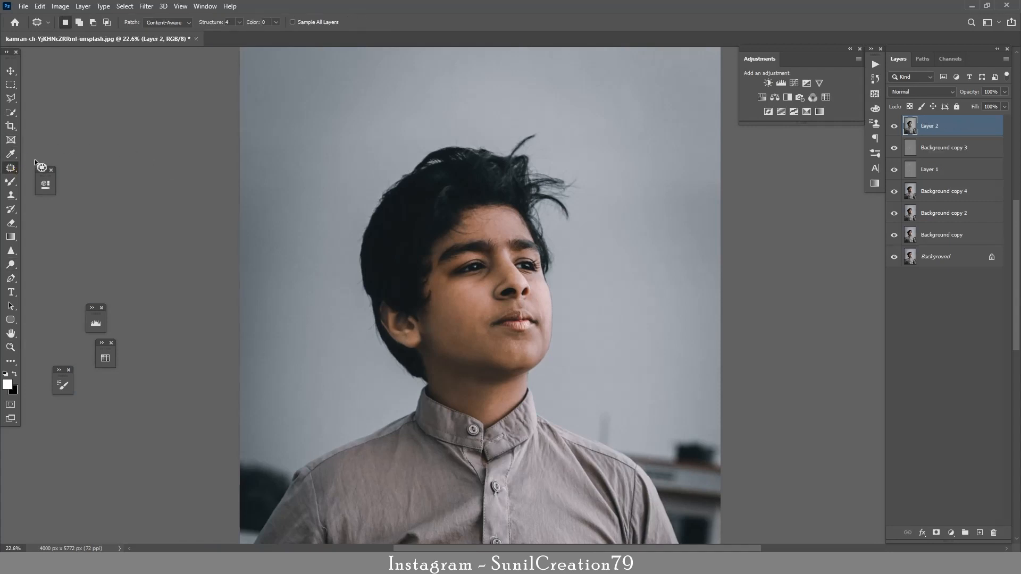
pyautogui.rightClick(20, 172)
pyautogui.click(53, 175)
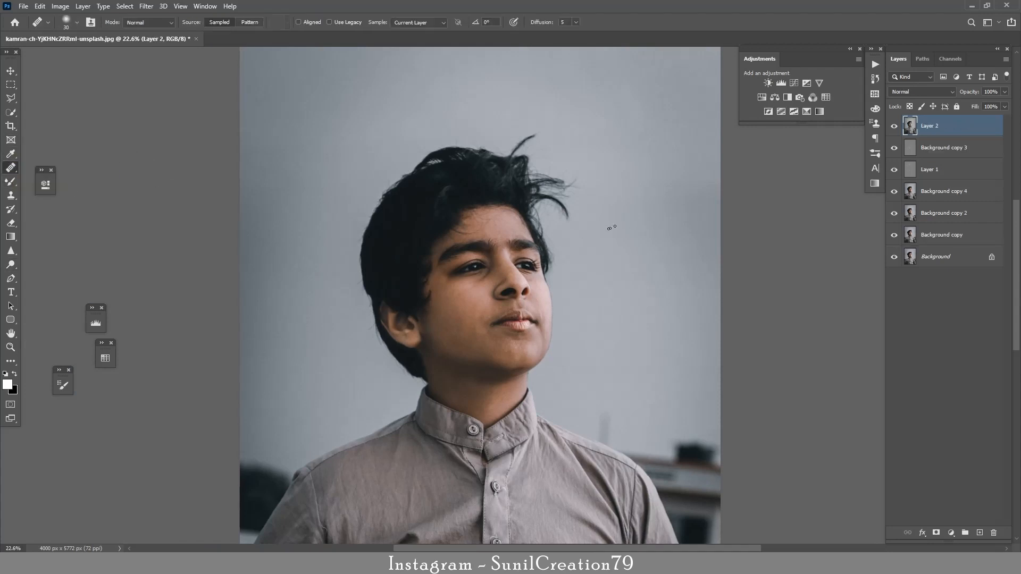
# Heal the stray hairs beside the forehead and temple on Layer 2, sampling clean background with brush size 175
pyautogui.moveTo(574, 230)
pyautogui.mouseDown()
pyautogui.moveTo(605, 234)
pyautogui.moveTo(553, 175)
pyautogui.moveTo(527, 166)
pyautogui.moveTo(513, 178)
pyautogui.moveTo(505, 163)
pyautogui.mouseUp()
pyautogui.keyDown('alt'); pyautogui.click(607, 224); pyautogui.keyUp('alt')
pyautogui.keyDown('alt'); pyautogui.click(597, 252); pyautogui.keyUp('alt')
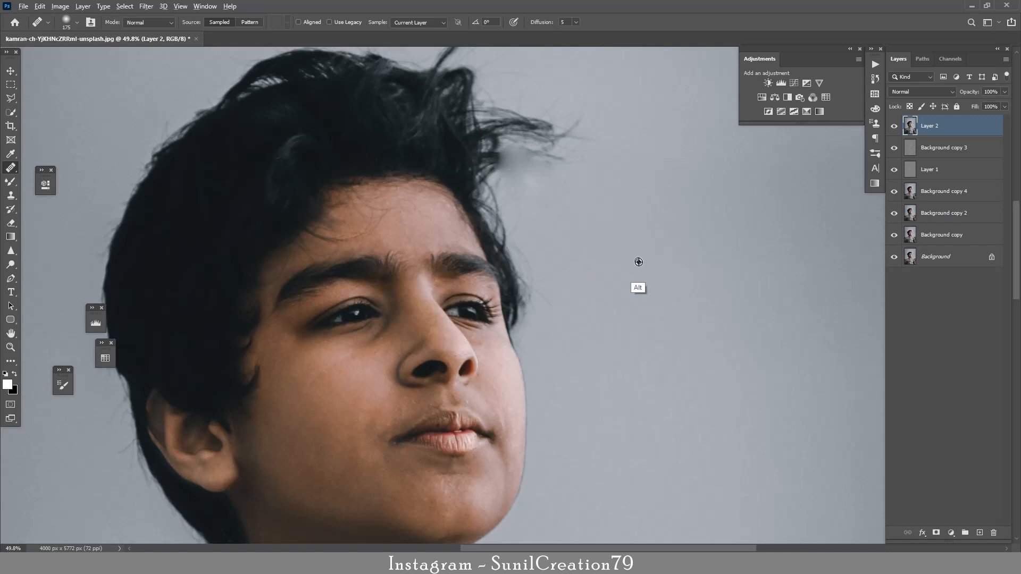
pyautogui.keyDown('alt'); pyautogui.click(639, 263); pyautogui.keyUp('alt')
pyautogui.moveTo(547, 210)
pyautogui.mouseDown()
pyautogui.moveTo(549, 169)
pyautogui.moveTo(535, 145)
pyautogui.moveTo(504, 180)
pyautogui.mouseUp()
pyautogui.keyDown('alt'); pyautogui.click(616, 256); pyautogui.keyUp('alt')
pyautogui.moveTo(543, 239); pyautogui.dragTo(520, 209)
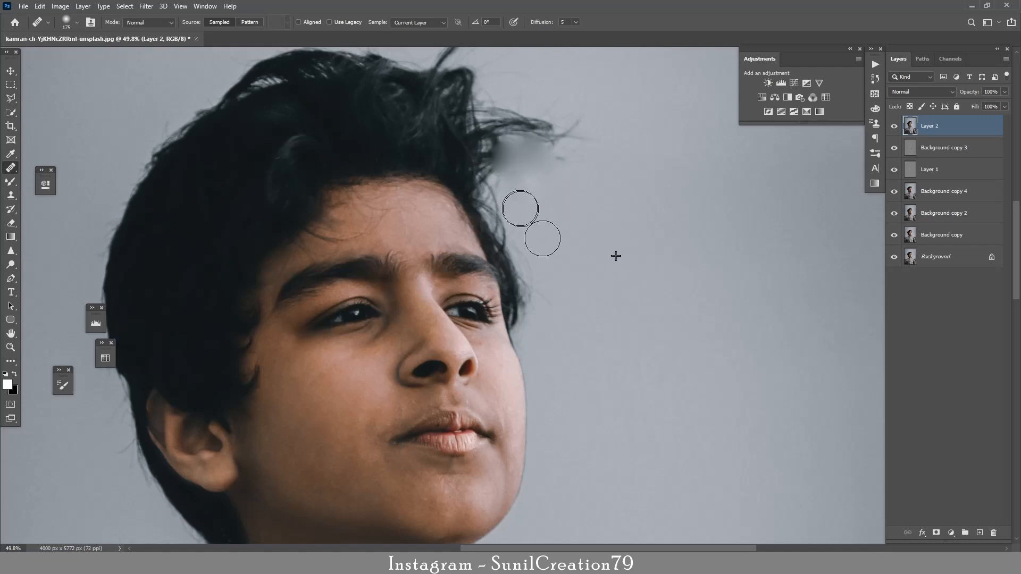
pyautogui.moveTo(544, 312)
pyautogui.mouseDown()
pyautogui.moveTo(529, 284)
pyautogui.moveTo(522, 317)
pyautogui.mouseUp()
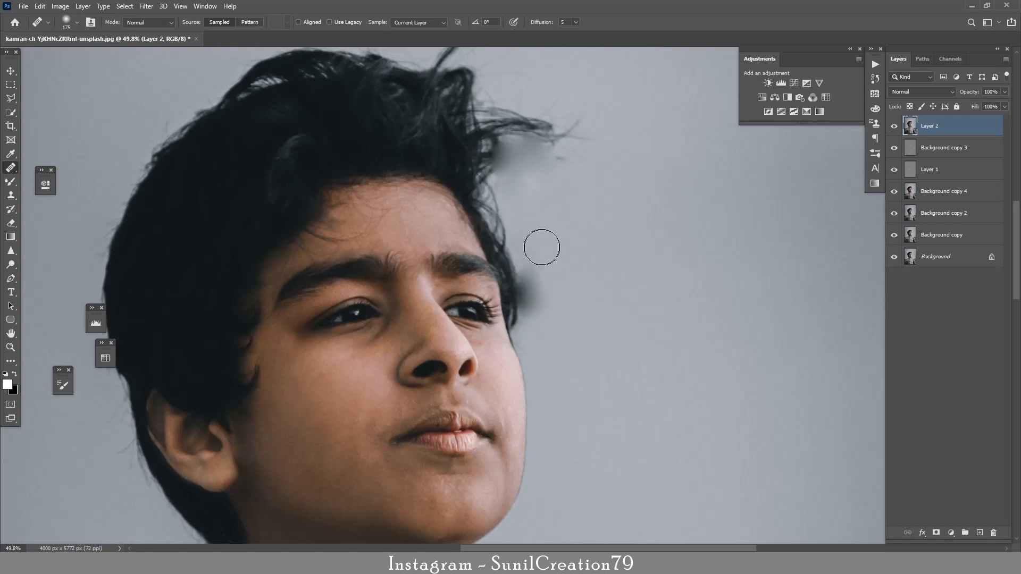
pyautogui.moveTo(526, 282); pyautogui.dragTo(551, 275)
# Heal away the long flyaway strands above and in front of the hair with brush size 175, sampling the plain background
pyautogui.keyDown('alt'); pyautogui.click(650, 159); pyautogui.keyUp('alt')
pyautogui.moveTo(591, 132)
pyautogui.mouseDown()
pyautogui.moveTo(568, 136)
pyautogui.moveTo(550, 121)
pyautogui.moveTo(508, 132)
pyautogui.moveTo(540, 138)
pyautogui.moveTo(509, 124)
pyautogui.moveTo(498, 152)
pyautogui.mouseUp()
pyautogui.moveTo(566, 155); pyautogui.dragTo(597, 285)
pyautogui.keyDown('alt'); pyautogui.click(619, 155); pyautogui.keyUp('alt')
pyautogui.moveTo(515, 127); pyautogui.dragTo(475, 173)
pyautogui.keyDown('alt'); pyautogui.click(435, 102); pyautogui.keyUp('alt')
pyautogui.moveTo(449, 136)
pyautogui.mouseDown()
pyautogui.moveTo(517, 158)
pyautogui.moveTo(411, 175)
pyautogui.mouseUp()
pyautogui.keyDown('alt'); pyautogui.click(611, 134); pyautogui.keyUp('alt')
pyautogui.moveTo(536, 164); pyautogui.dragTo(504, 190)
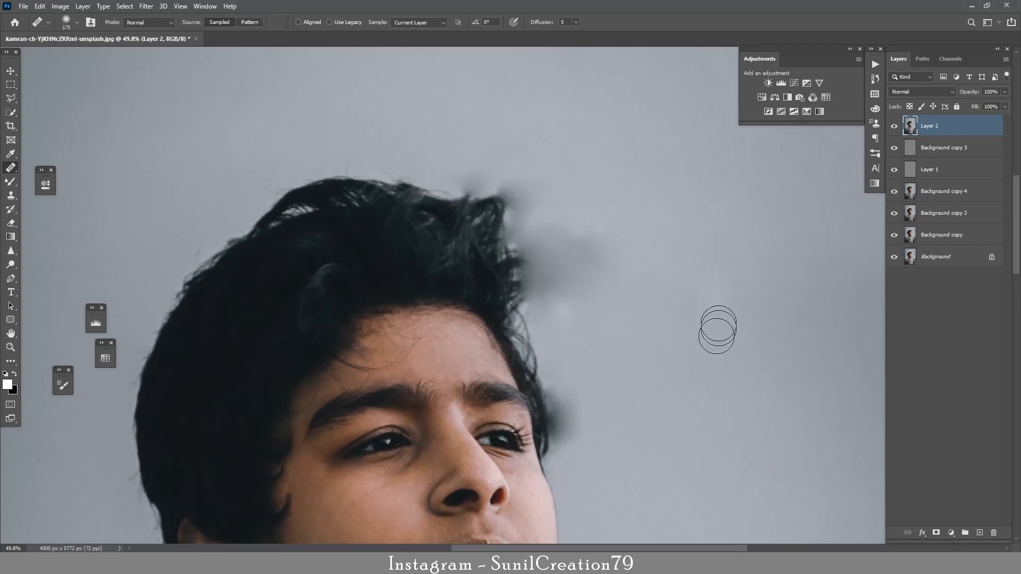
# Cover the dark smudge beside the temple with clean background using the Clone Stamp at brush size 100
pyautogui.click(11, 196)
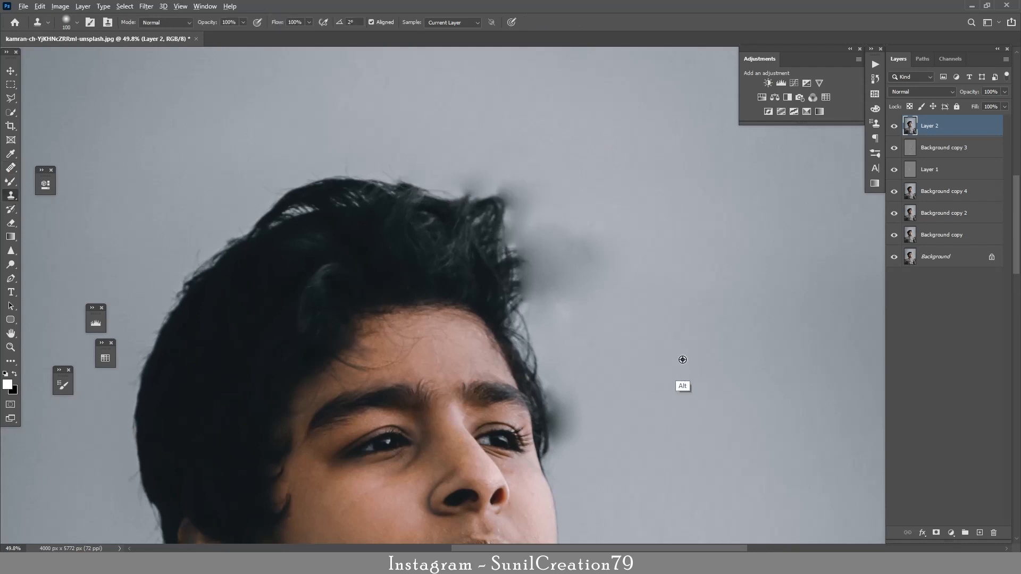
pyautogui.keyDown('alt'); pyautogui.click(588, 424); pyautogui.keyUp('alt')
pyautogui.moveTo(581, 430); pyautogui.dragTo(561, 432)
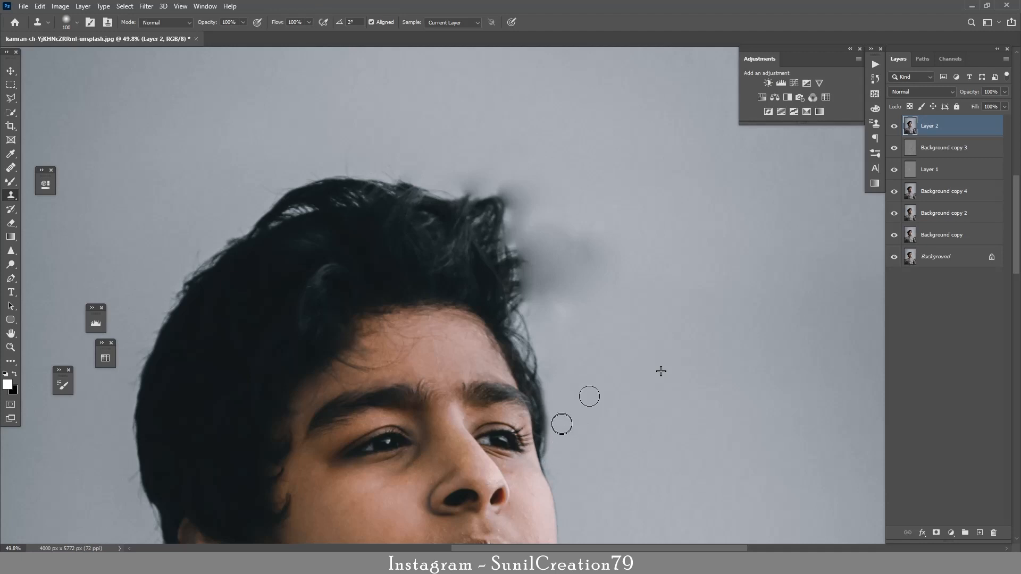
# Clone clean background over the smudges around the front of the hair, undoing the first stroke and enlarging the brush to 175
pyautogui.moveTo(617, 264); pyautogui.dragTo(661, 289)
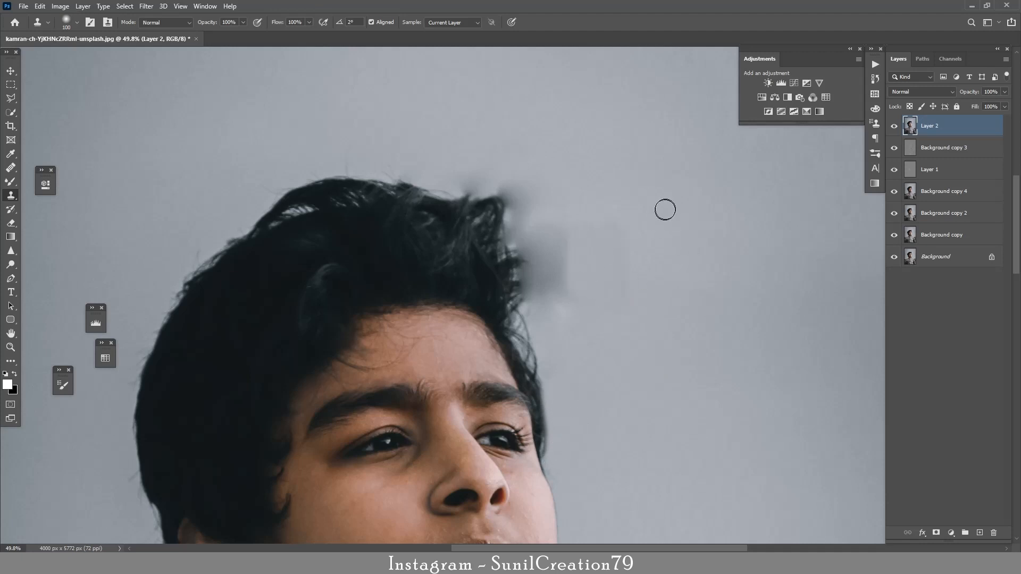
pyautogui.hotkey('ctrl', 'z')
pyautogui.keyDown('alt'); pyautogui.click(605, 363); pyautogui.keyUp('alt')
pyautogui.moveTo(611, 226)
pyautogui.mouseDown()
pyautogui.moveTo(574, 237)
pyautogui.moveTo(553, 257)
pyautogui.moveTo(543, 312)
pyautogui.mouseUp()
pyautogui.keyDown('alt'); pyautogui.click(626, 336); pyautogui.keyUp('alt')
pyautogui.keyDown('alt'); pyautogui.click(634, 263); pyautogui.keyUp('alt')
pyautogui.moveTo(546, 177)
pyautogui.mouseDown()
pyautogui.moveTo(543, 224)
pyautogui.moveTo(499, 173)
pyautogui.moveTo(479, 187)
pyautogui.mouseUp()
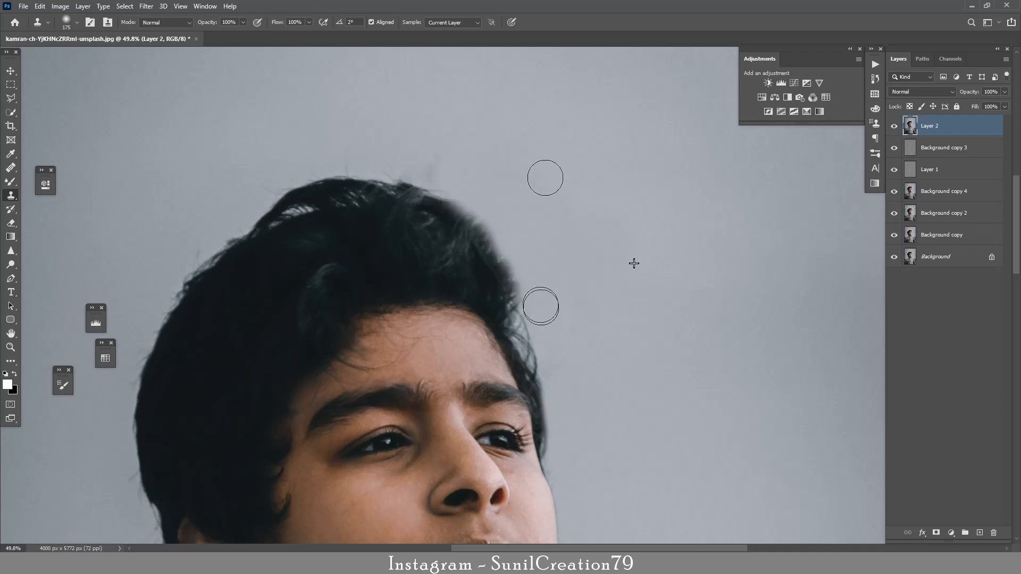
# Make the clone brush tip harder and clone clean background along the blurry front edge of the hair
pyautogui.click(74, 21)
pyautogui.click(104, 80)
pyautogui.keyDown('alt'); pyautogui.click(623, 315); pyautogui.keyUp('alt')
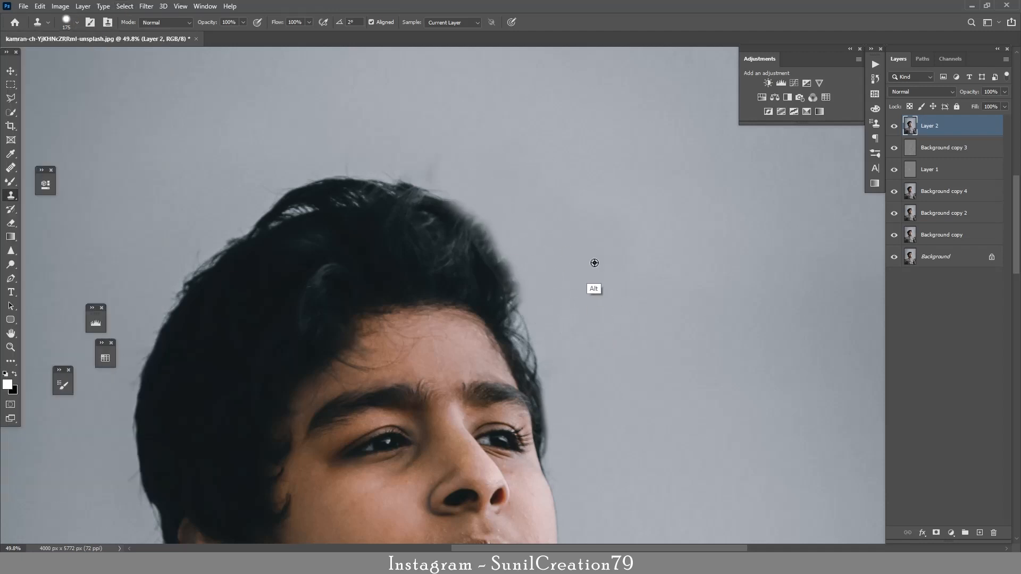
pyautogui.keyDown('alt'); pyautogui.click(596, 271); pyautogui.keyUp('alt')
pyautogui.moveTo(498, 203)
pyautogui.mouseDown()
pyautogui.moveTo(562, 377)
pyautogui.moveTo(567, 425)
pyautogui.moveTo(486, 199)
pyautogui.mouseUp()
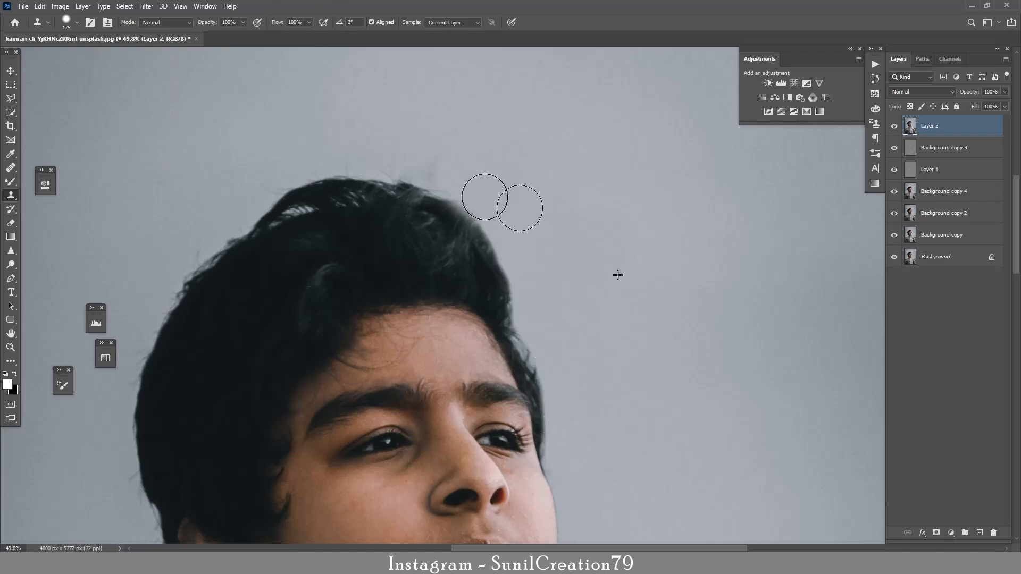
# Clone plain background over the stray hairs and dark marks just above the top of the head
pyautogui.keyDown('alt'); pyautogui.click(519, 162); pyautogui.keyUp('alt')
pyautogui.moveTo(426, 130)
pyautogui.mouseDown()
pyautogui.moveTo(440, 142)
pyautogui.moveTo(404, 159)
pyautogui.moveTo(364, 151)
pyautogui.mouseUp()
pyautogui.keyDown('alt'); pyautogui.click(322, 94); pyautogui.keyUp('alt')
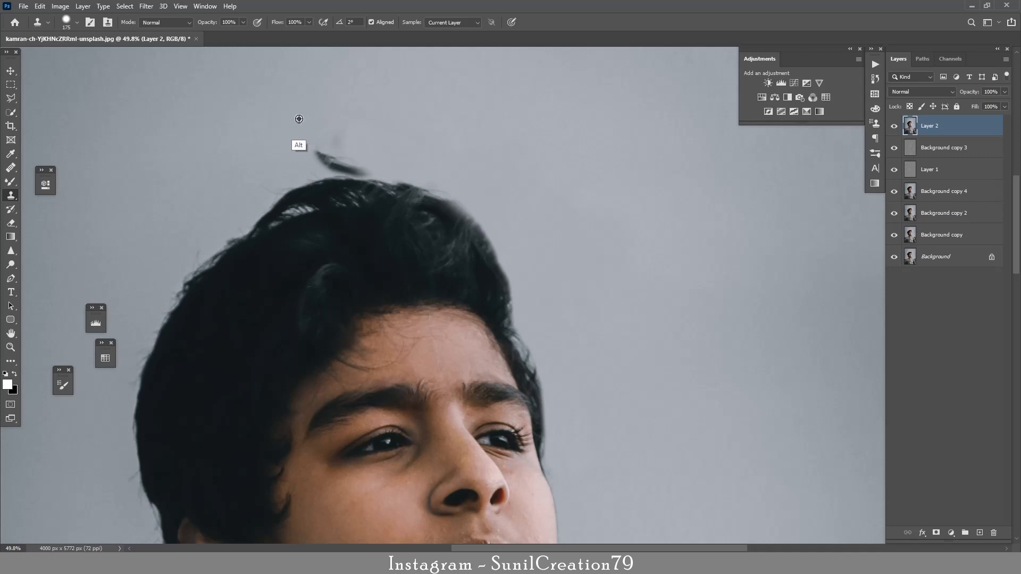
pyautogui.moveTo(302, 134)
pyautogui.mouseDown()
pyautogui.moveTo(335, 150)
pyautogui.moveTo(360, 155)
pyautogui.mouseUp()
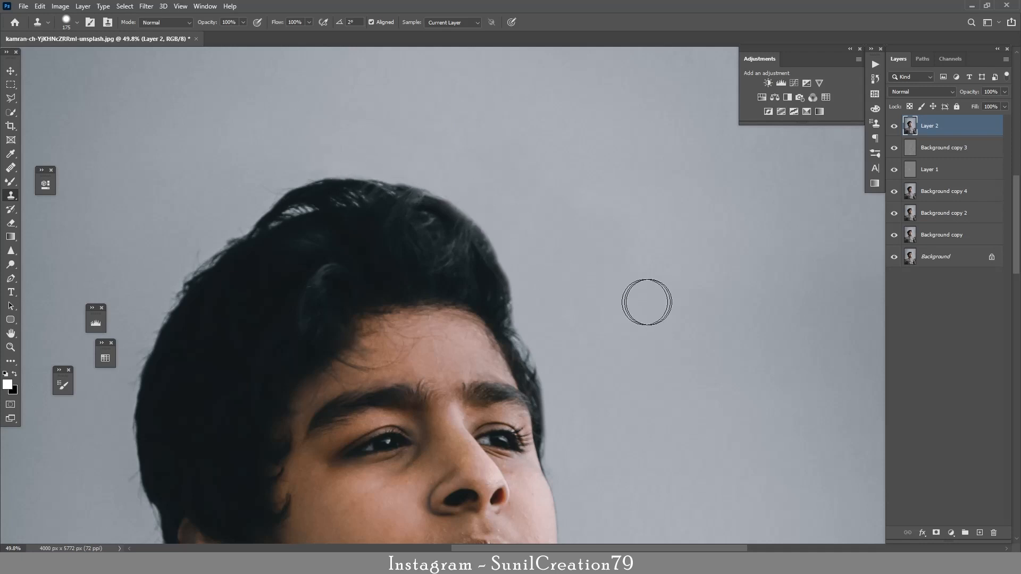
# Open the Liquify filter on Layer 2, frame the head and activate the Forward Warp tool
pyautogui.press('z')
pyautogui.moveTo(627, 219); pyautogui.dragTo(546, 230)
pyautogui.moveTo(606, 285); pyautogui.dragTo(634, 265)
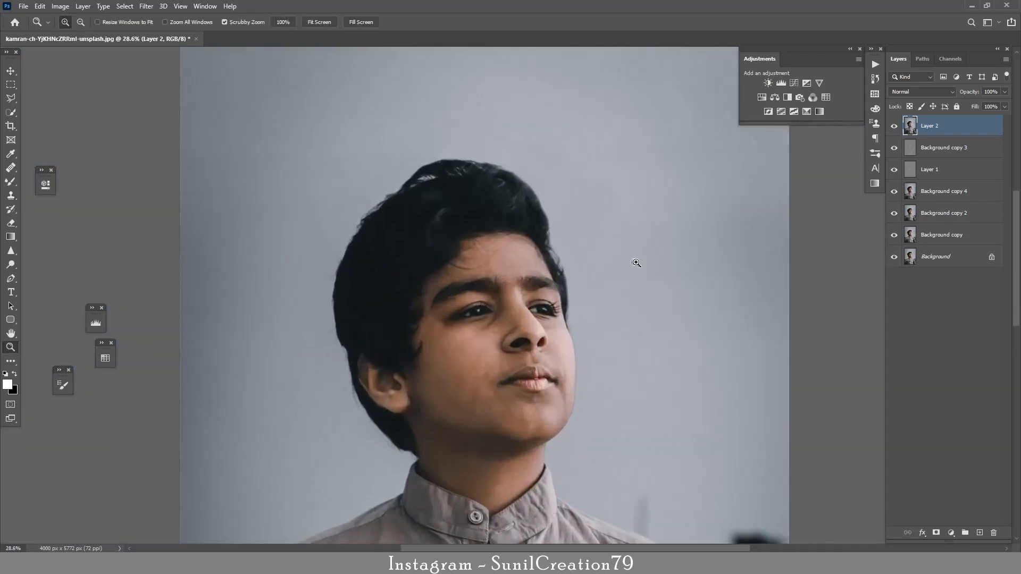
pyautogui.press('s')
pyautogui.click(146, 5)
pyautogui.click(160, 91)
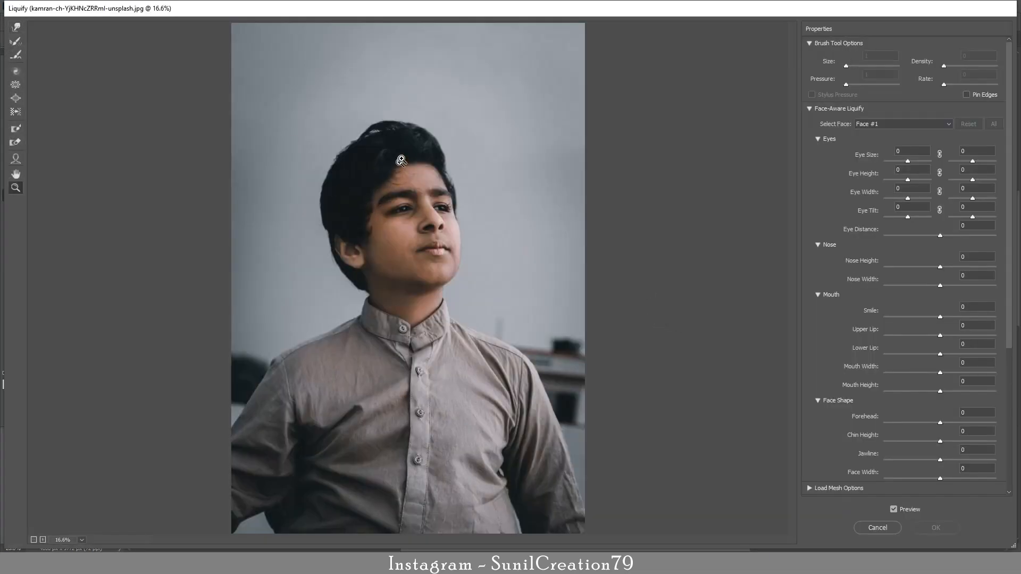
pyautogui.click(401, 160)
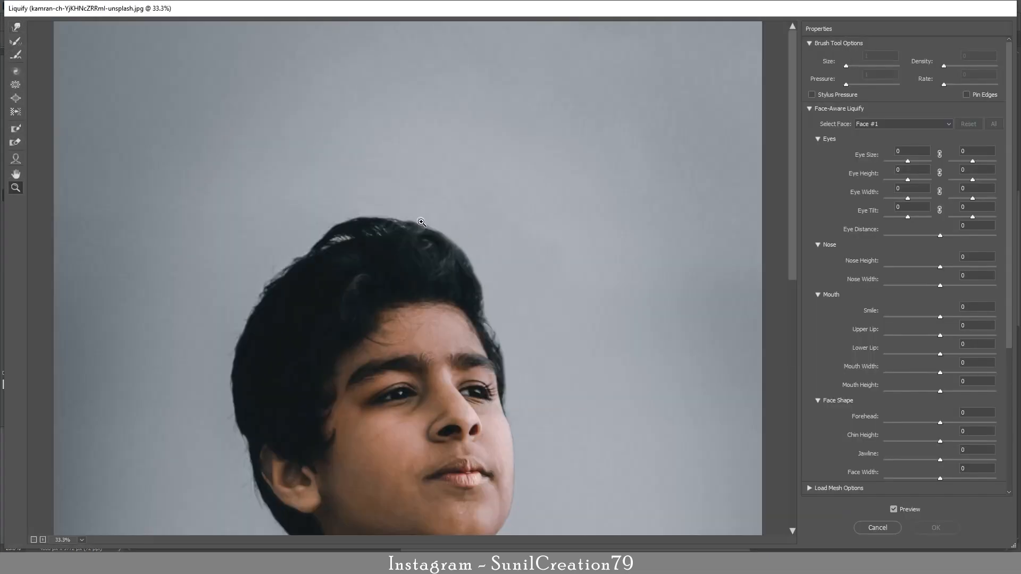
pyautogui.scroll(-3, 437, 130)
pyautogui.press('w')
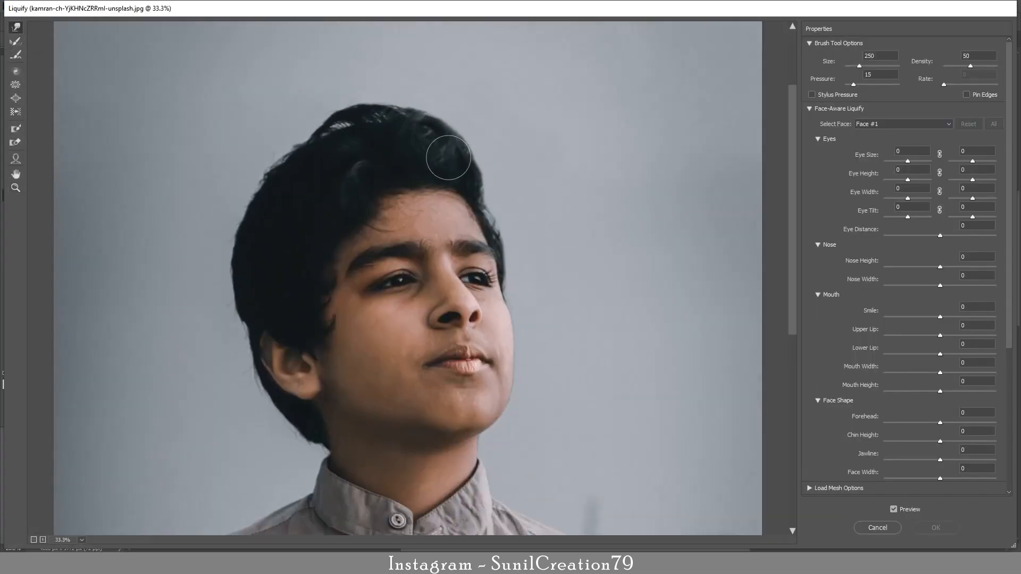
# Push the front and top outline of the hair outward into a fuller, rounder shape with a size 400 warp brush
pyautogui.press(']')
pyautogui.press(']')
pyautogui.moveTo(487, 154)
pyautogui.mouseDown()
pyautogui.moveTo(423, 154)
pyautogui.moveTo(456, 136)
pyautogui.moveTo(464, 120)
pyautogui.moveTo(436, 123)
pyautogui.moveTo(451, 104)
pyautogui.mouseUp()
pyautogui.moveTo(471, 175)
pyautogui.mouseDown()
pyautogui.moveTo(503, 170)
pyautogui.moveTo(461, 156)
pyautogui.moveTo(479, 150)
pyautogui.moveTo(479, 127)
pyautogui.moveTo(446, 139)
pyautogui.moveTo(421, 127)
pyautogui.moveTo(418, 105)
pyautogui.moveTo(392, 102)
pyautogui.mouseUp()
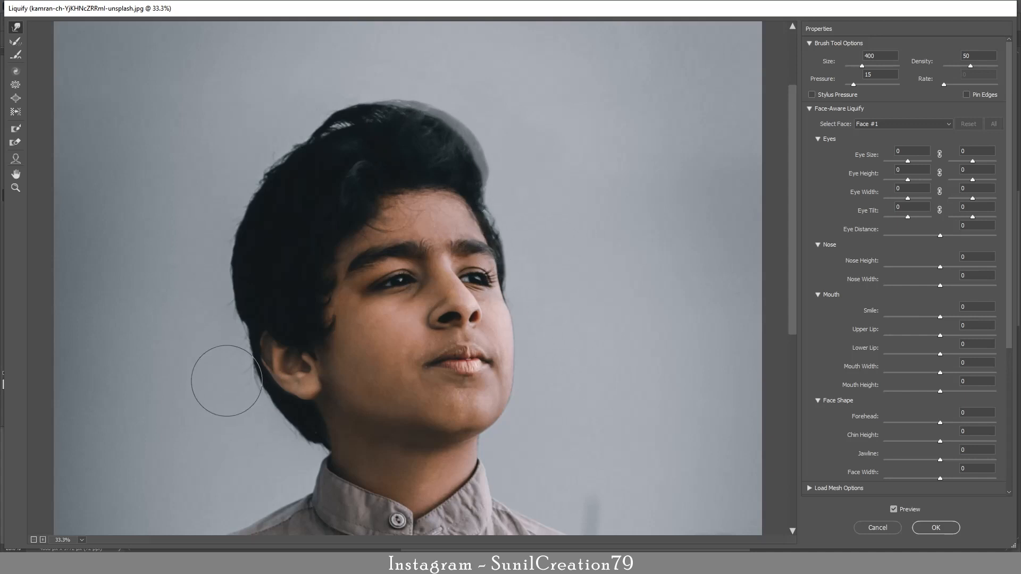
# Warp the hair outline behind the ear inward and apply the Liquify changes
pyautogui.moveTo(228, 380)
pyautogui.mouseDown()
pyautogui.moveTo(257, 360)
pyautogui.moveTo(277, 388)
pyautogui.moveTo(277, 424)
pyautogui.mouseUp()
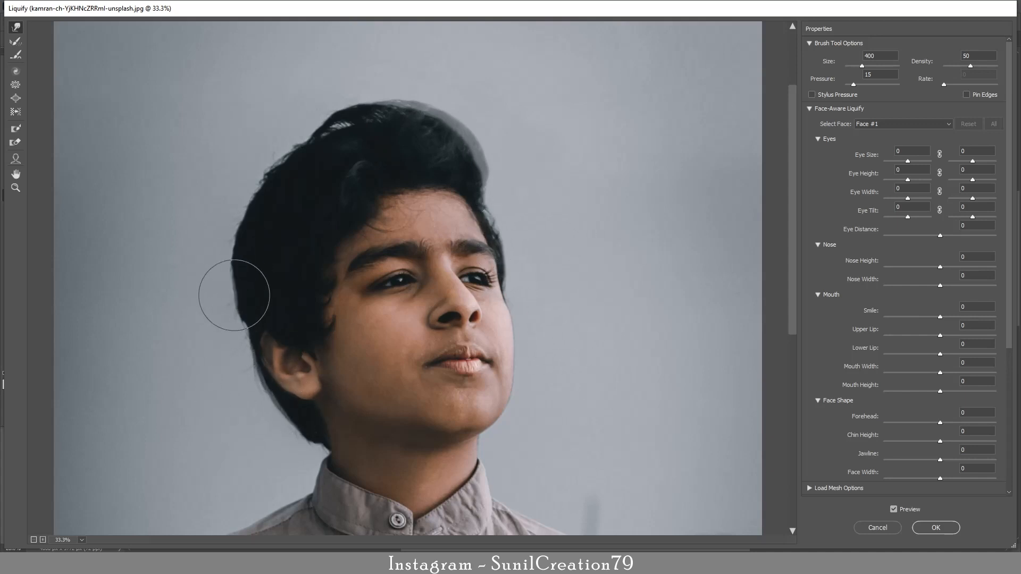
pyautogui.press('Return')
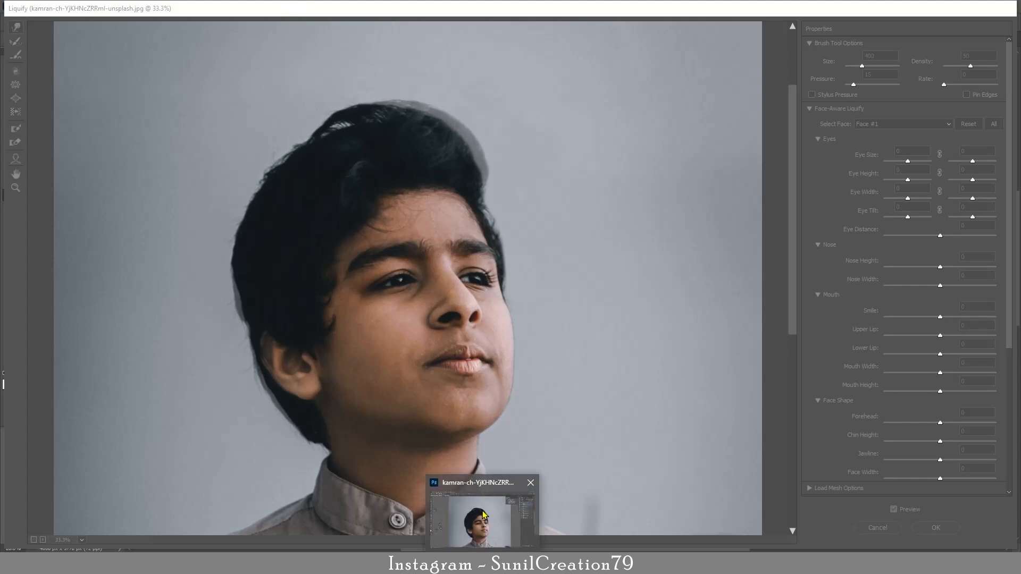
pyautogui.click(482, 515)
pyautogui.click(934, 529)
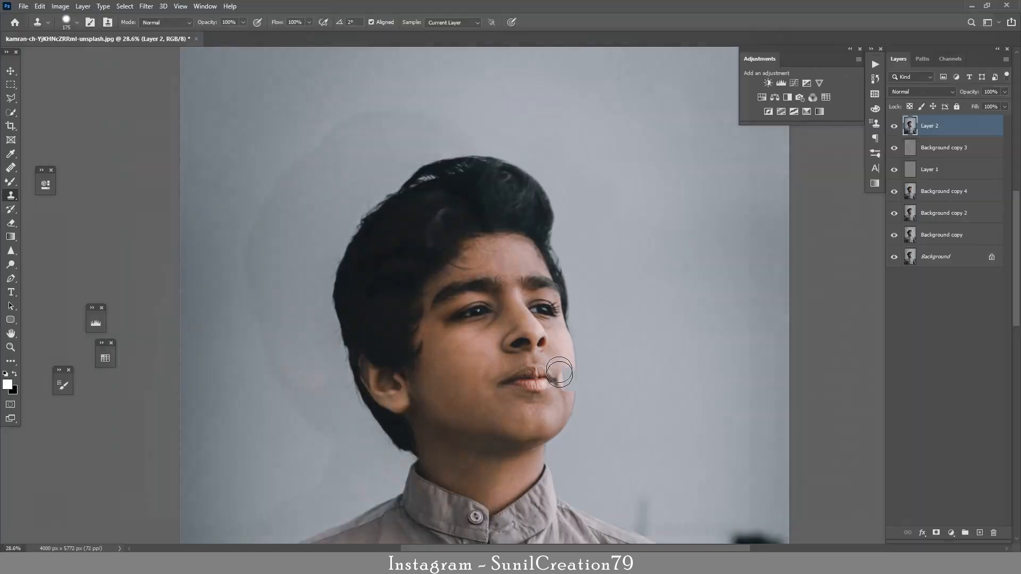
# Compare the portrait with Layer 2 hidden and shown, and duplicate Layer 2
pyautogui.click(894, 126)
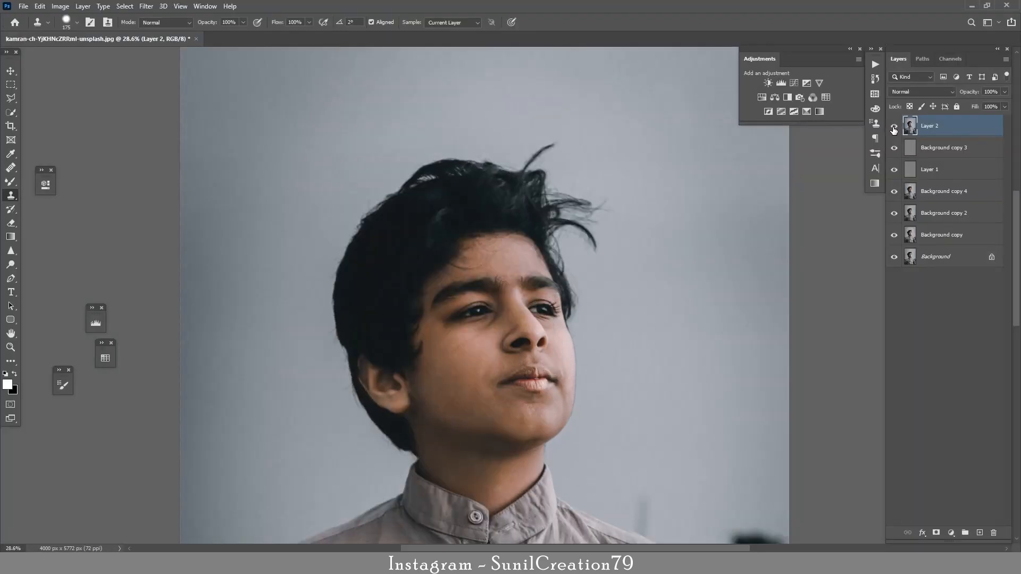
pyautogui.click(894, 127)
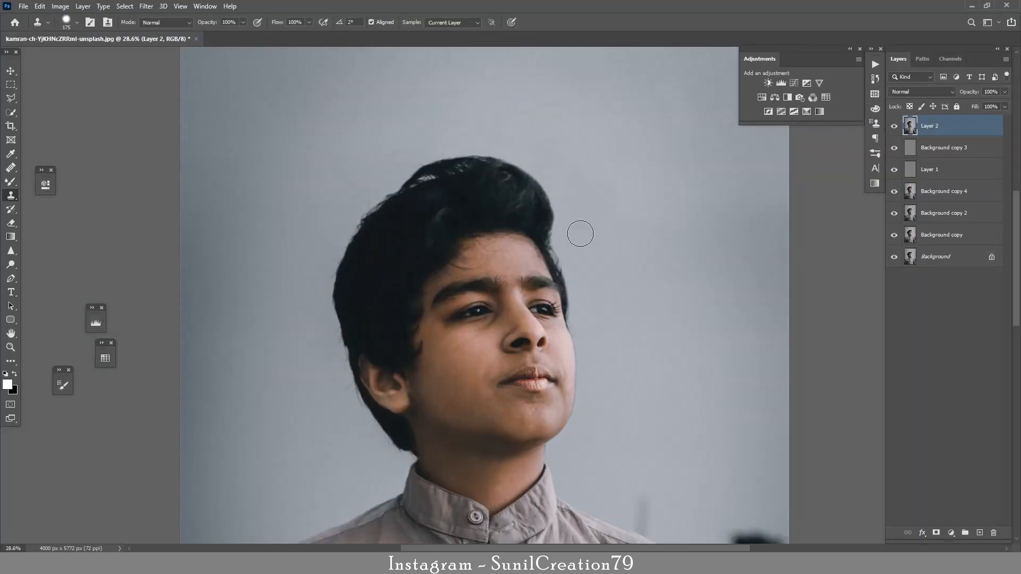
pyautogui.hotkey('ctrl', 'j')
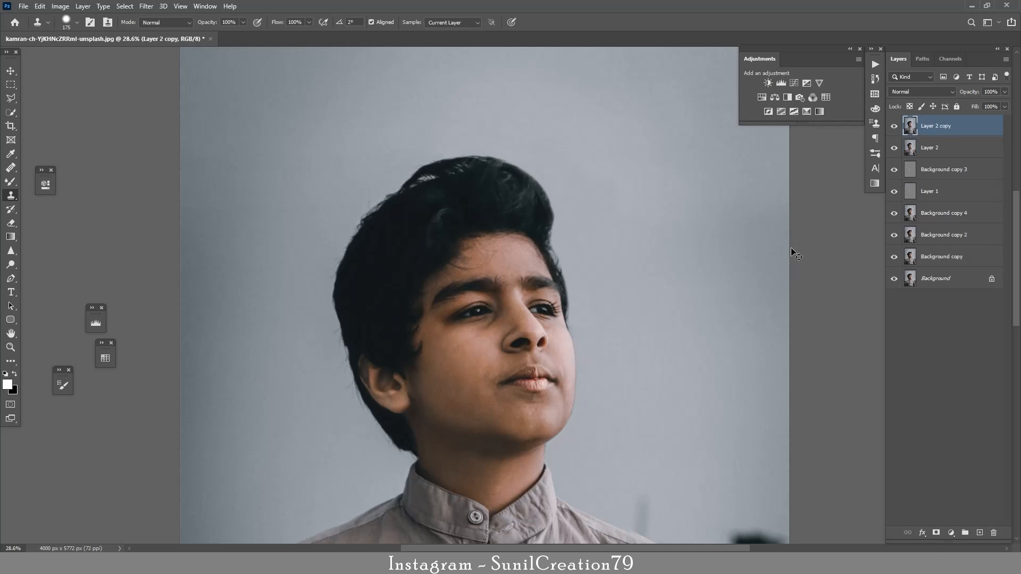
# Set up the Mixer Brush with Wet 5%, Load 10%, Mix 20% and Flow 30% for the forehead
pyautogui.press('b')
pyautogui.scroll(5, 529, 267)
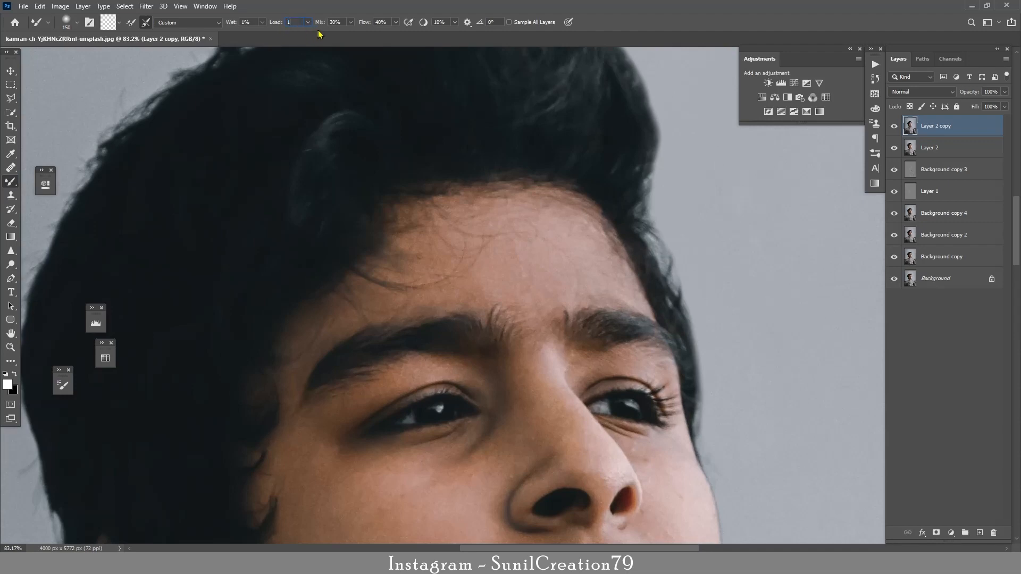
pyautogui.click(231, 23)
pyautogui.press('Return')
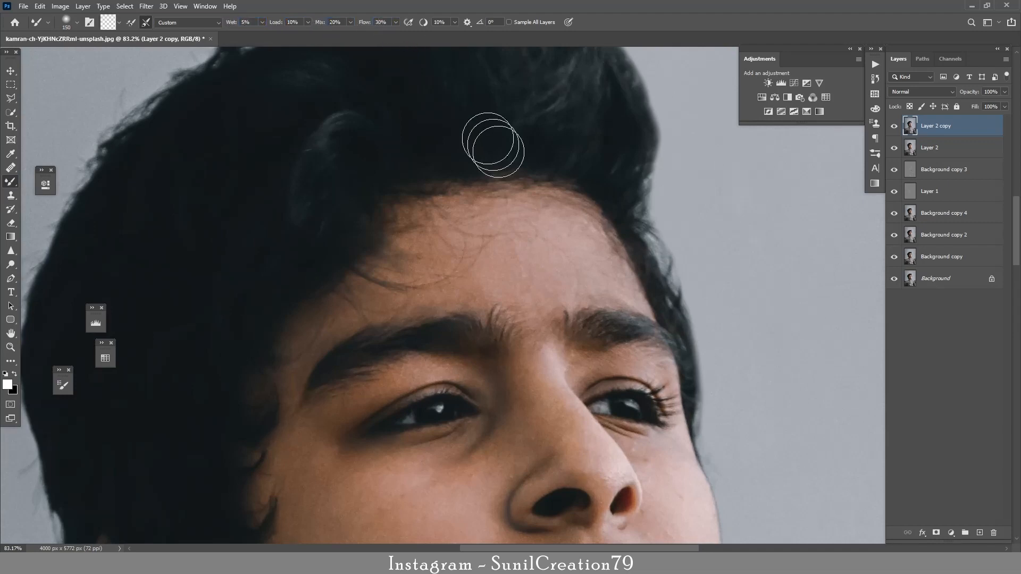
# Smooth the forehead from hairline to eyebrows on Layer 2 copy, reducing the Mixer Brush to size 90, and set the layer's opacity to 75%
pyautogui.moveTo(546, 240)
pyautogui.mouseDown()
pyautogui.moveTo(584, 280)
pyautogui.moveTo(577, 217)
pyautogui.mouseUp()
pyautogui.moveTo(604, 296)
pyautogui.mouseDown()
pyautogui.moveTo(572, 230)
pyautogui.moveTo(500, 202)
pyautogui.mouseUp()
pyautogui.moveTo(524, 258)
pyautogui.mouseDown()
pyautogui.moveTo(456, 281)
pyautogui.moveTo(422, 273)
pyautogui.moveTo(362, 295)
pyautogui.moveTo(374, 279)
pyautogui.moveTo(402, 292)
pyautogui.moveTo(394, 268)
pyautogui.moveTo(412, 269)
pyautogui.moveTo(402, 232)
pyautogui.moveTo(416, 226)
pyautogui.moveTo(447, 264)
pyautogui.moveTo(486, 213)
pyautogui.moveTo(508, 307)
pyautogui.mouseUp()
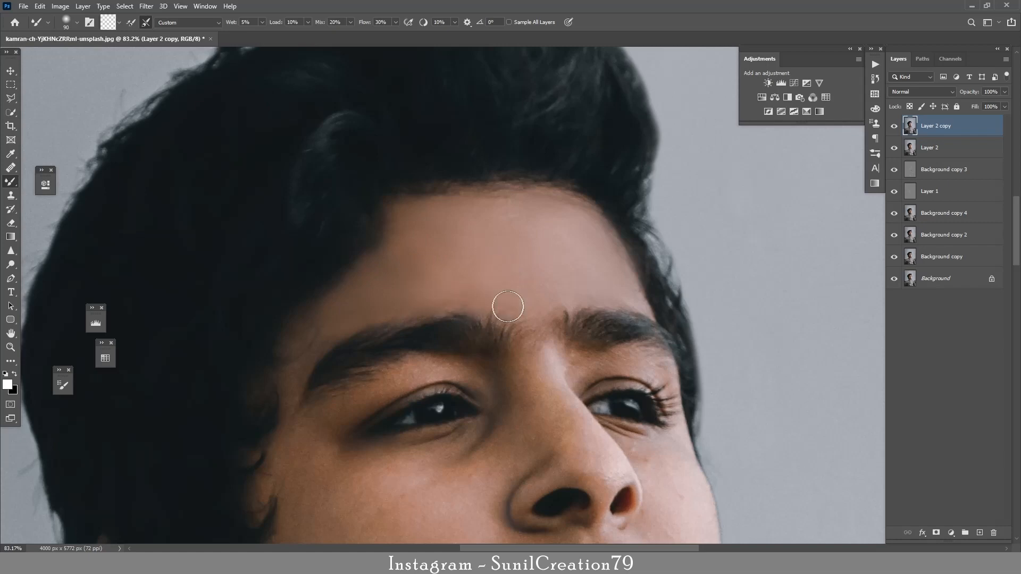
pyautogui.moveTo(417, 253)
pyautogui.mouseDown()
pyautogui.moveTo(521, 202)
pyautogui.moveTo(505, 192)
pyautogui.mouseUp()
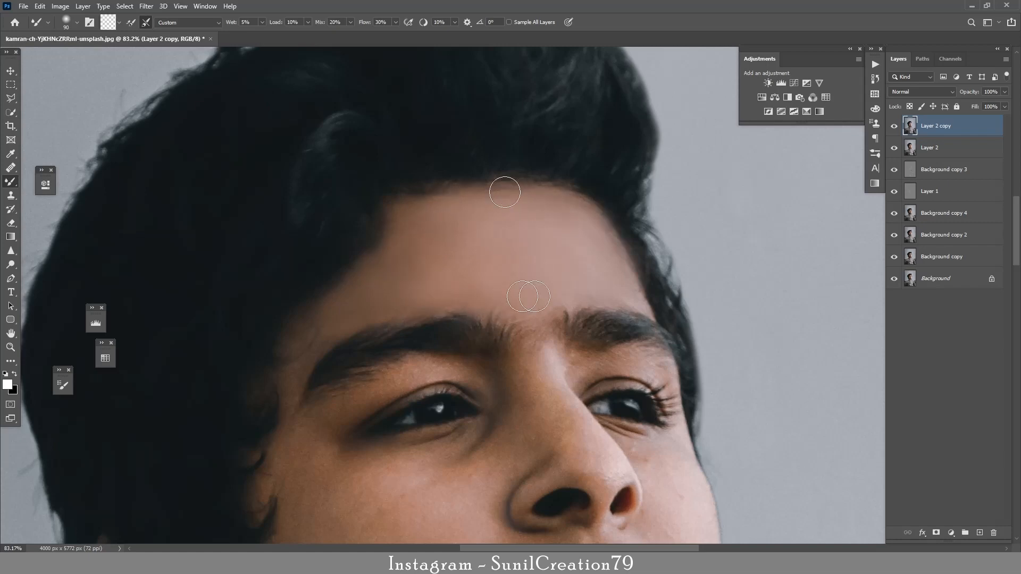
pyautogui.moveTo(522, 296); pyautogui.dragTo(475, 306)
pyautogui.moveTo(337, 333)
pyautogui.mouseDown()
pyautogui.moveTo(296, 347)
pyautogui.moveTo(389, 303)
pyautogui.moveTo(381, 311)
pyautogui.mouseUp()
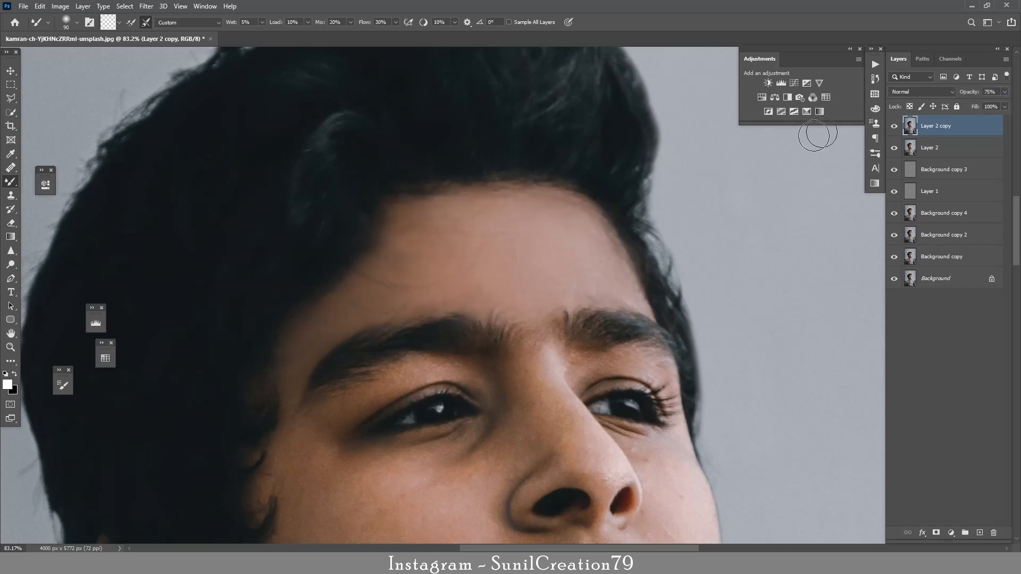
# Lower Layer 2 copy's opacity to 62% and compare the forehead with the layer hidden and shown
pyautogui.press('z')
pyautogui.moveTo(514, 277)
pyautogui.mouseDown()
pyautogui.moveTo(579, 281)
pyautogui.moveTo(550, 285)
pyautogui.mouseUp()
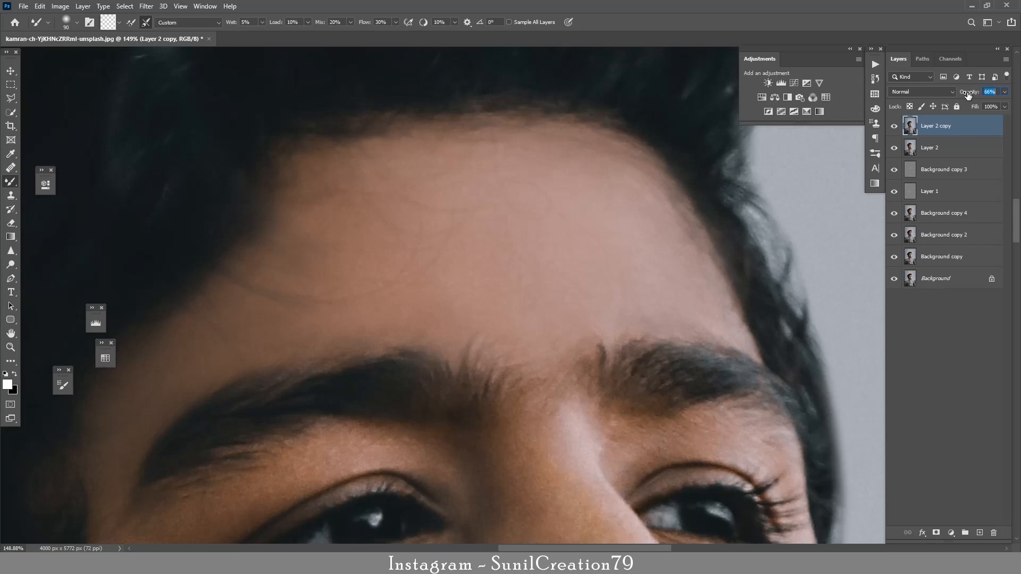
pyautogui.click(895, 126)
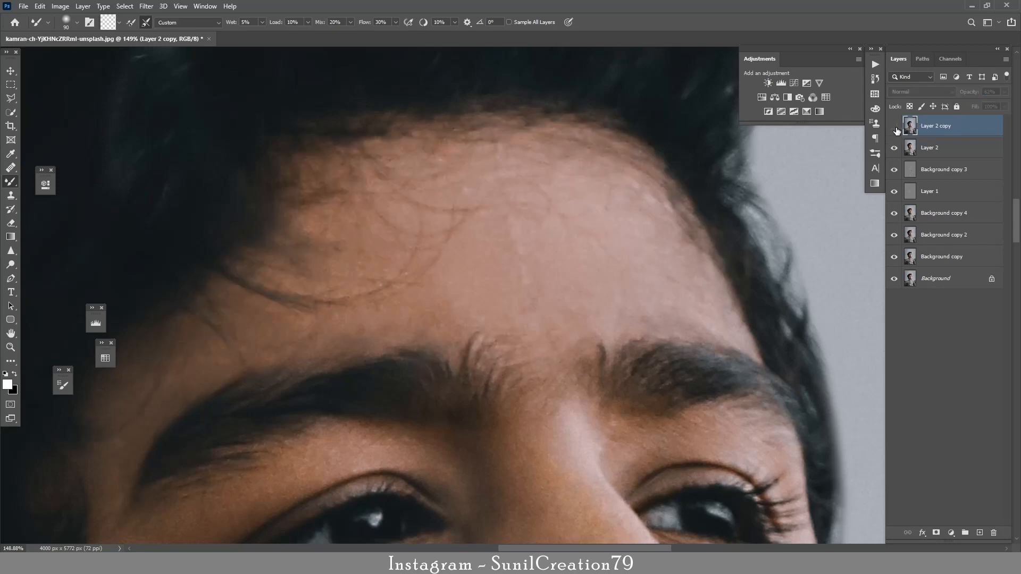
pyautogui.click(894, 127)
pyautogui.press('z')
pyautogui.moveTo(475, 234); pyautogui.dragTo(426, 229)
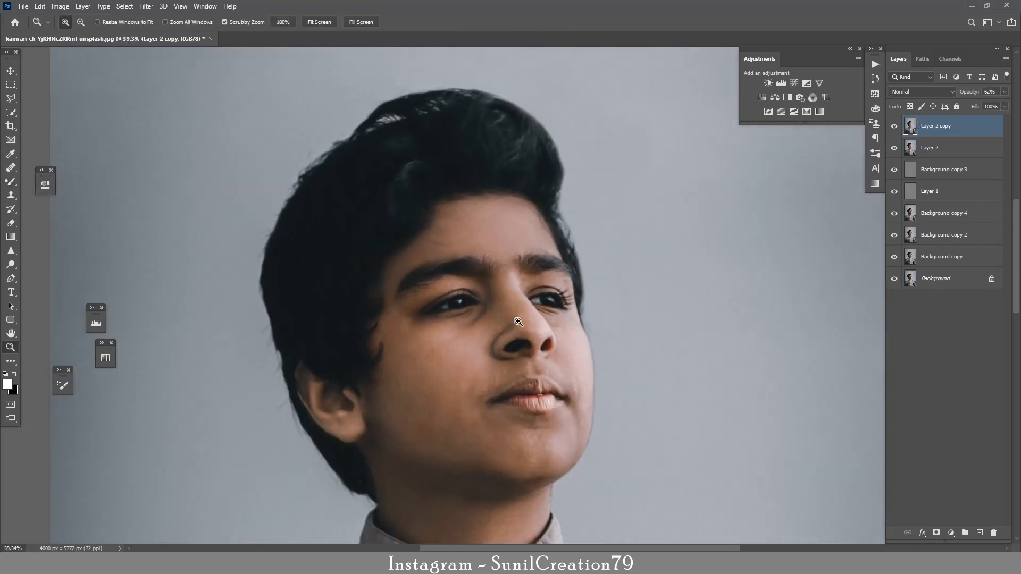
# Stamp all visible layers into a new top layer and smooth the nose bridge with the Mixer Brush at sizes 50 to 70
pyautogui.moveTo(519, 322)
pyautogui.mouseDown()
pyautogui.moveTo(495, 348)
pyautogui.moveTo(562, 319)
pyautogui.mouseUp()
pyautogui.hotkey('ctrl', 'alt', 'shift', 'e')
pyautogui.press('z')
pyautogui.press('b')
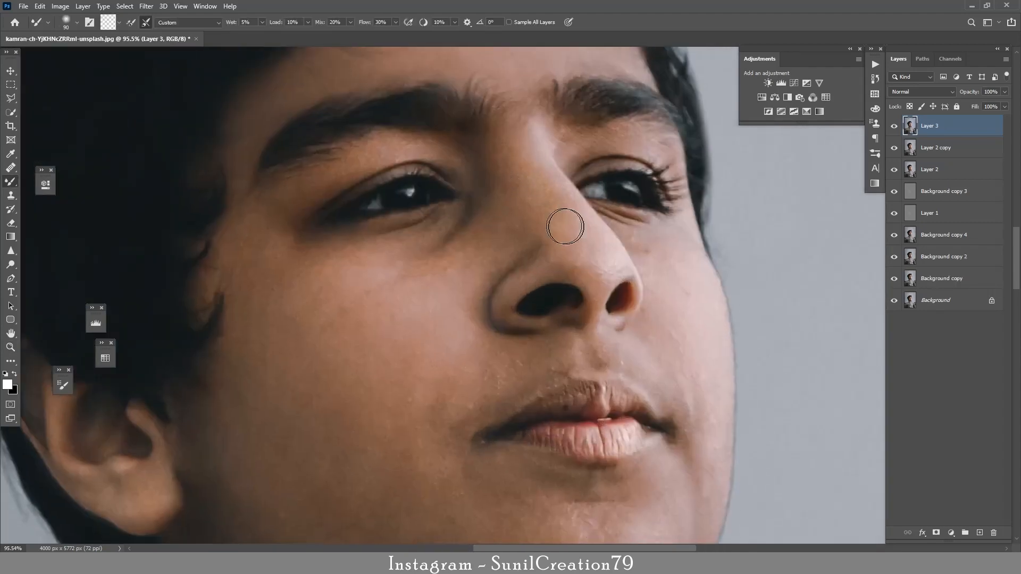
pyautogui.press('[')
pyautogui.press('[')
pyautogui.press('[')
pyautogui.press('[')
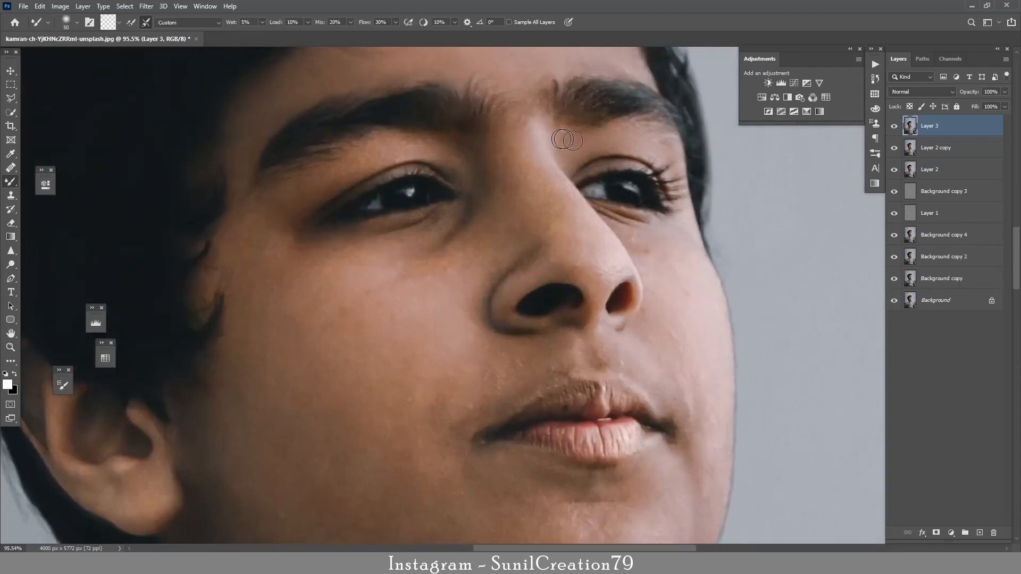
pyautogui.press(']')
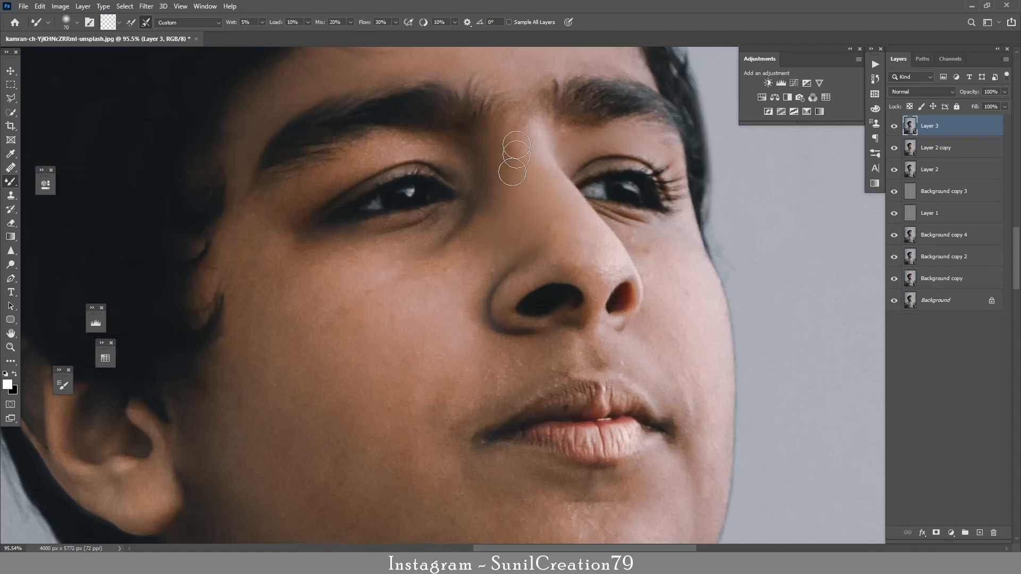
# Smooth the under-eye area, the sides of the nose and the skin above the upper lip with the Mixer Brush
pyautogui.press('[')
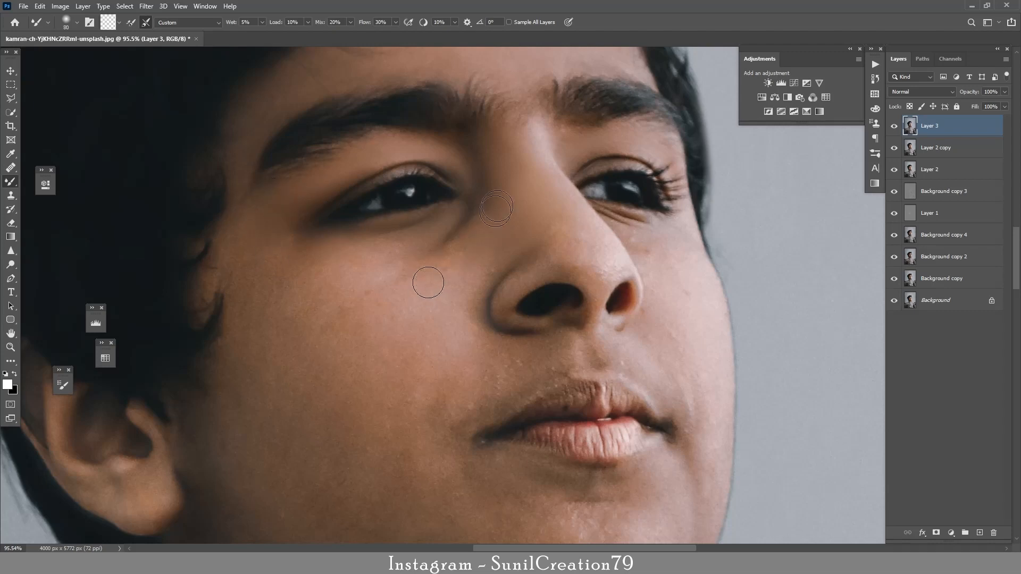
pyautogui.press(']')
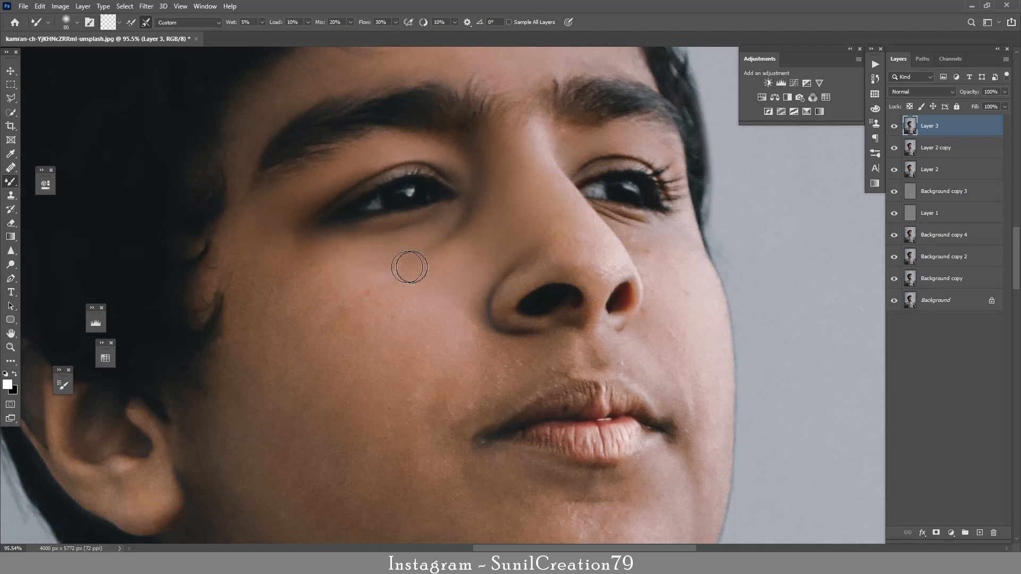
pyautogui.press('[')
pyautogui.press('[')
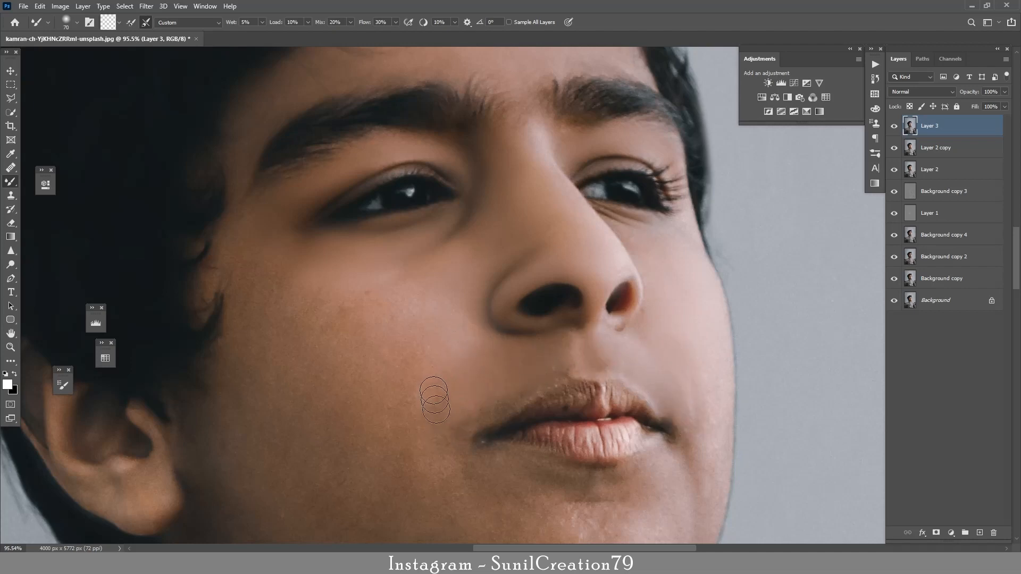
# Smooth the lower lip and the skin around the mouth corner with the Mixer Brush at size 80
pyautogui.press(']')
pyautogui.press(']')
pyautogui.scroll(-5, 713, 314)
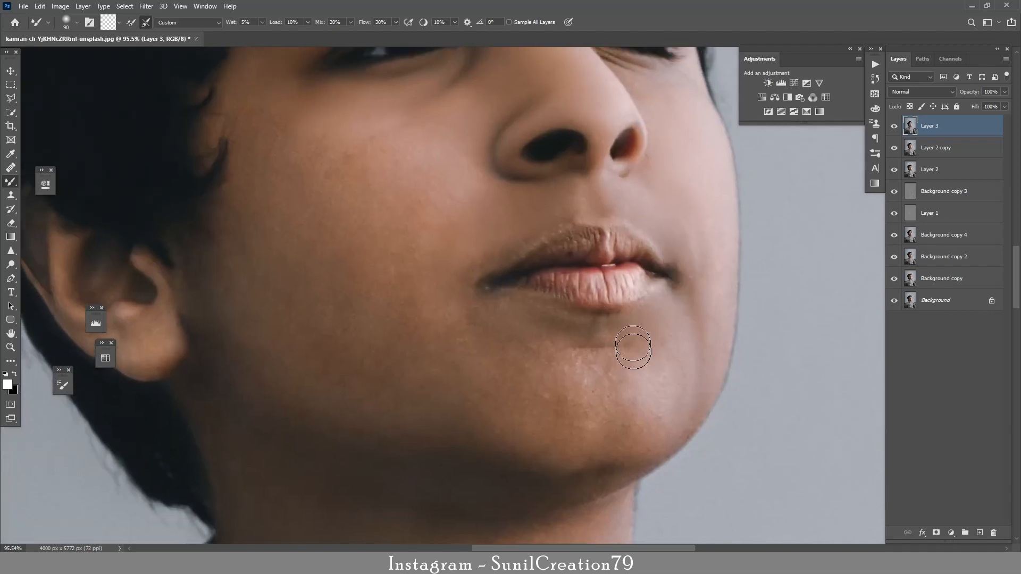
pyautogui.press('[')
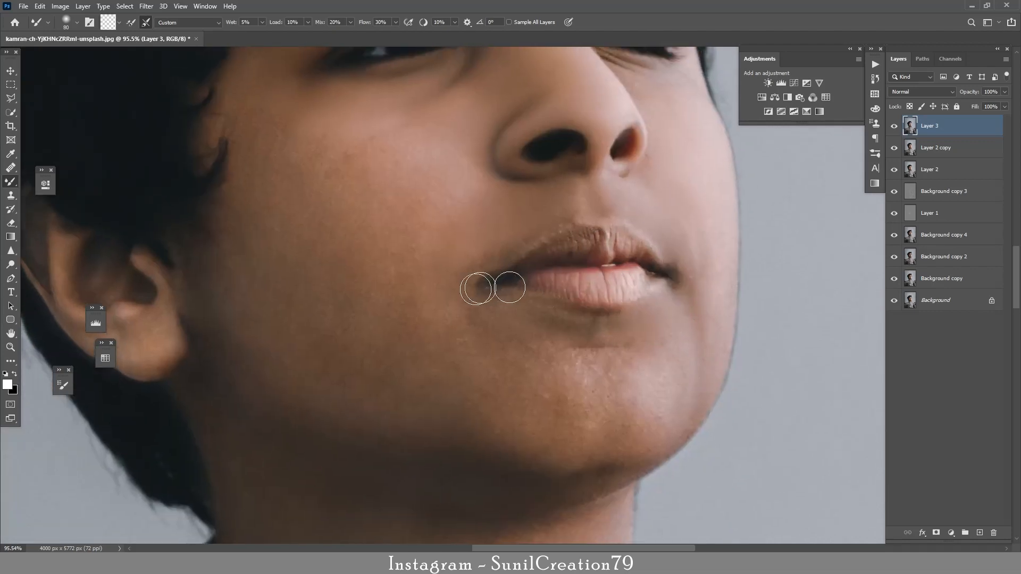
pyautogui.moveTo(509, 287)
pyautogui.mouseDown()
pyautogui.moveTo(525, 331)
pyautogui.moveTo(585, 368)
pyautogui.moveTo(570, 324)
pyautogui.moveTo(537, 320)
pyautogui.moveTo(595, 333)
pyautogui.mouseUp()
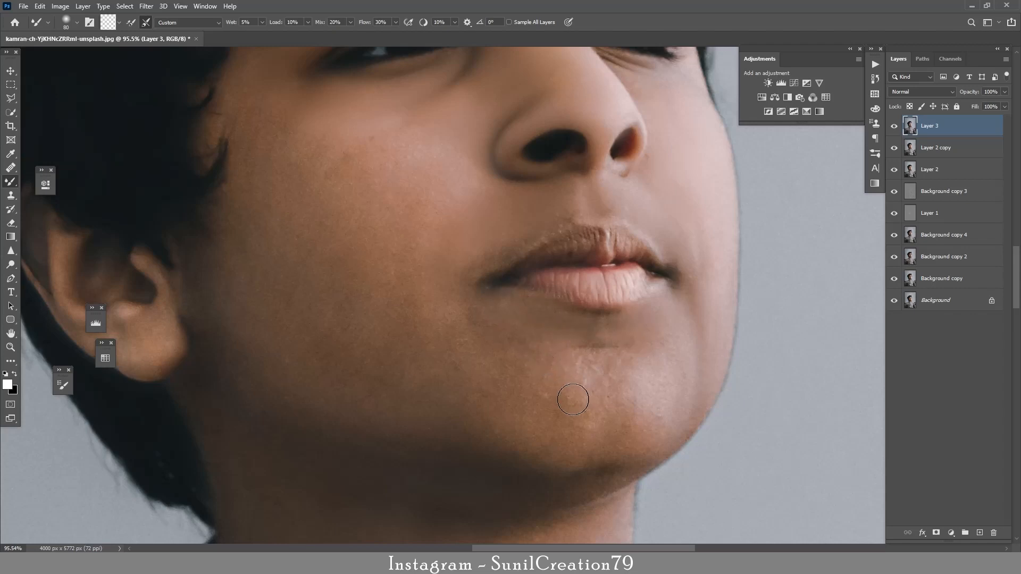
# Smooth the chin with the Mixer Brush at size 100, and blend the cheek with a larger brush
pyautogui.press(']')
pyautogui.press(']')
pyautogui.moveTo(573, 399)
pyautogui.mouseDown()
pyautogui.moveTo(597, 360)
pyautogui.moveTo(638, 415)
pyautogui.moveTo(668, 417)
pyautogui.moveTo(565, 422)
pyautogui.moveTo(527, 367)
pyautogui.moveTo(602, 391)
pyautogui.mouseUp()
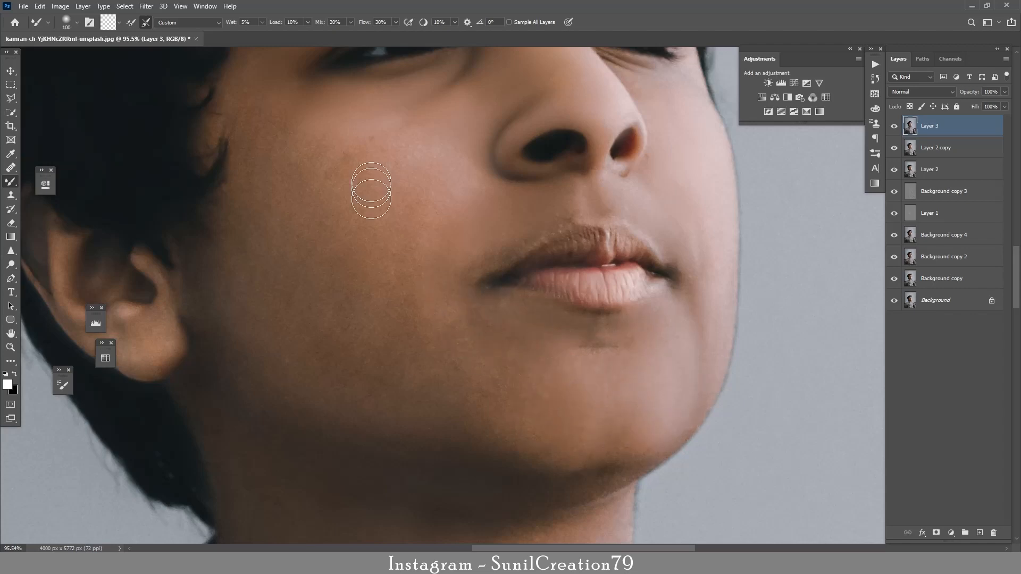
pyautogui.press(']')
pyautogui.moveTo(420, 153)
pyautogui.mouseDown()
pyautogui.moveTo(377, 153)
pyautogui.moveTo(307, 176)
pyautogui.mouseUp()
pyautogui.moveTo(262, 94)
pyautogui.mouseDown()
pyautogui.moveTo(383, 286)
pyautogui.moveTo(393, 321)
pyautogui.moveTo(296, 183)
pyautogui.moveTo(314, 194)
pyautogui.moveTo(256, 98)
pyautogui.moveTo(248, 174)
pyautogui.moveTo(320, 271)
pyautogui.moveTo(319, 372)
pyautogui.moveTo(190, 297)
pyautogui.moveTo(249, 225)
pyautogui.moveTo(417, 118)
pyautogui.moveTo(429, 136)
pyautogui.moveTo(458, 342)
pyautogui.moveTo(417, 323)
pyautogui.moveTo(403, 284)
pyautogui.moveTo(585, 205)
pyautogui.mouseUp()
# Refine the skin between nose and upper lip and just below the lower lip with the Mixer Brush at size 90
pyautogui.press('[')
pyautogui.press('[')
pyautogui.press('[')
pyautogui.press('[')
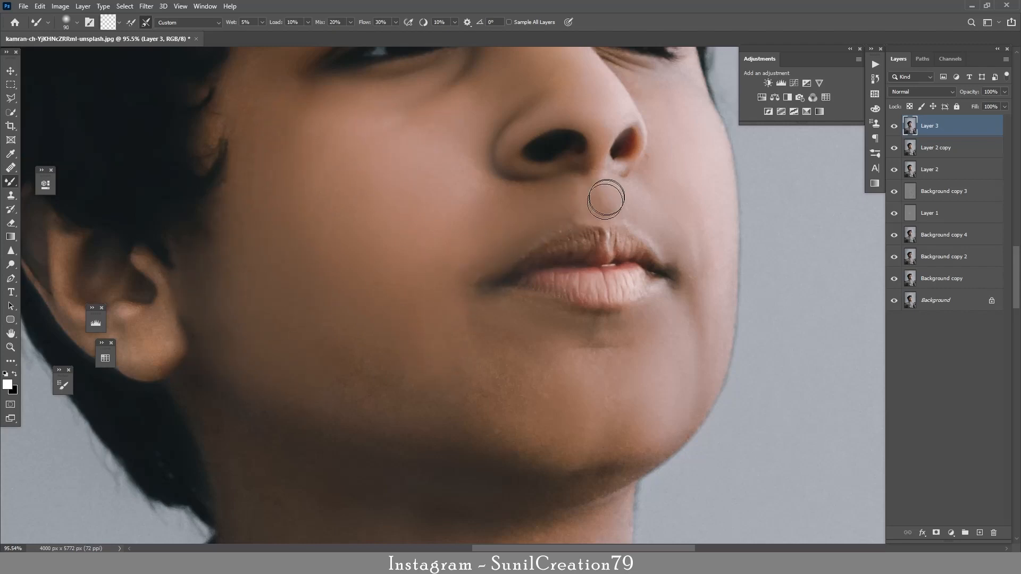
pyautogui.moveTo(557, 365)
pyautogui.mouseDown()
pyautogui.moveTo(536, 319)
pyautogui.moveTo(629, 337)
pyautogui.mouseUp()
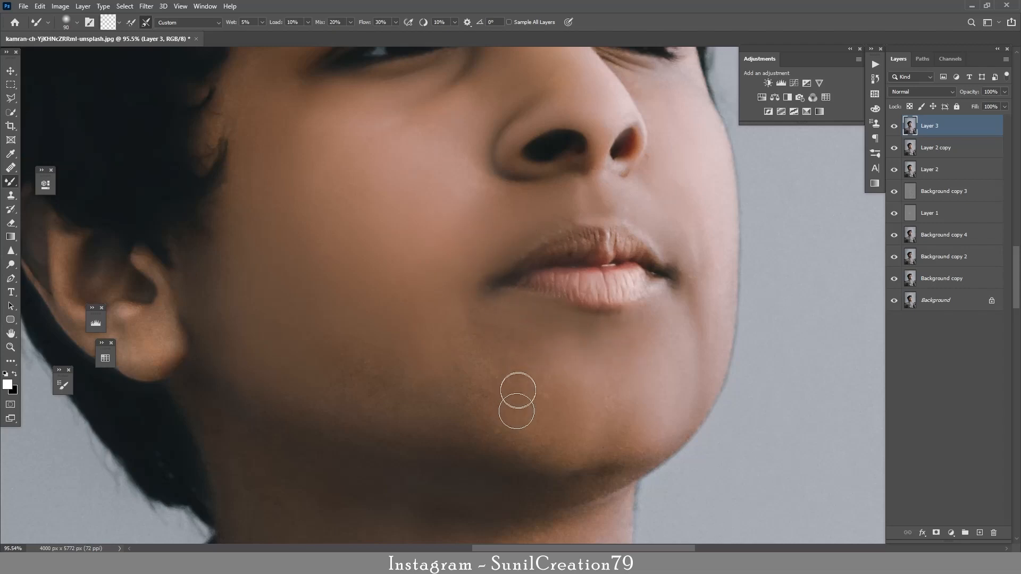
# Smooth the chin and jaw with the Mixer Brush at size 125, and blend the neck at size 100
pyautogui.press(']')
pyautogui.press(']')
pyautogui.press(']')
pyautogui.press(']')
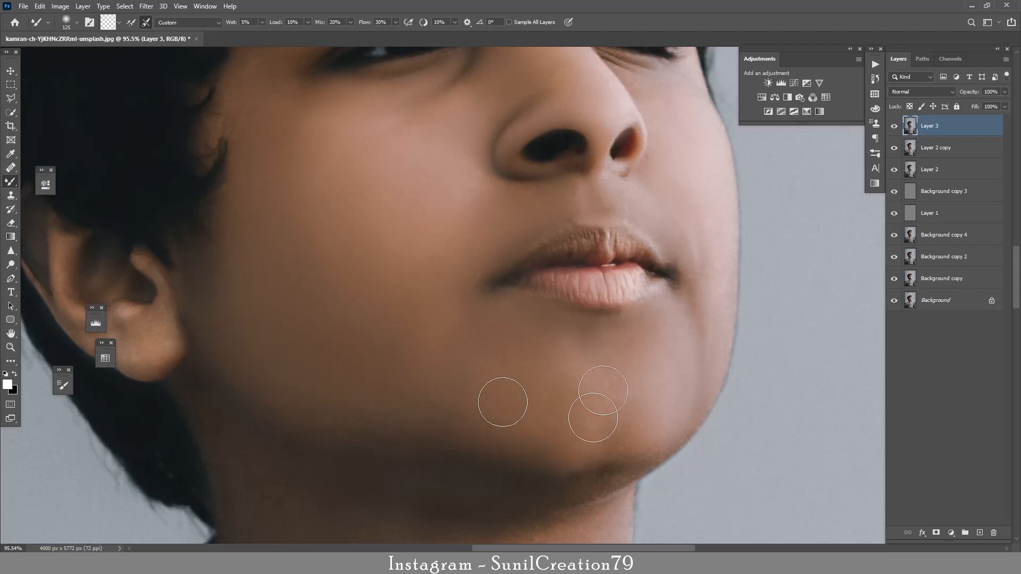
pyautogui.moveTo(532, 466); pyautogui.dragTo(691, 297)
pyautogui.press('[')
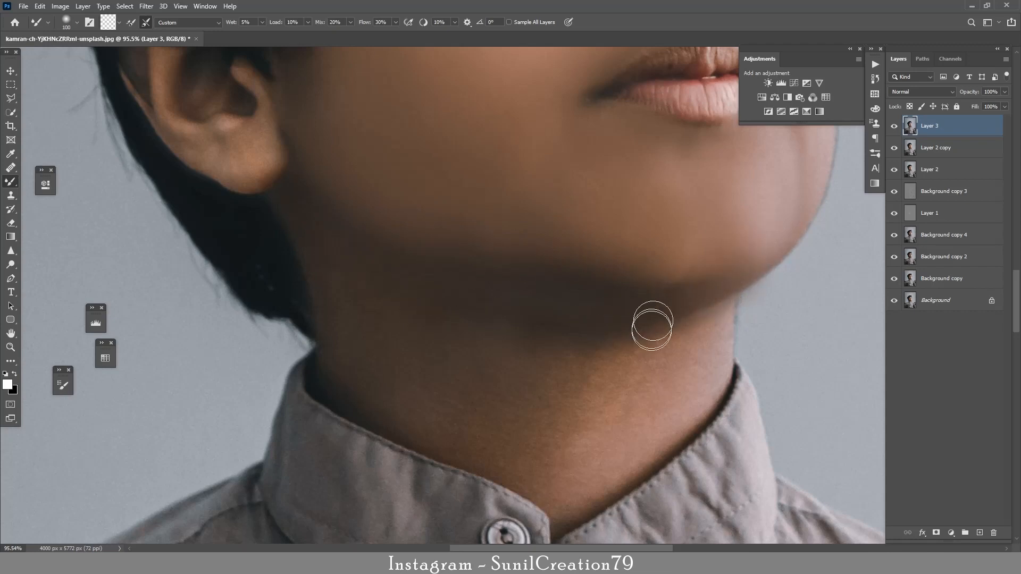
pyautogui.press(']')
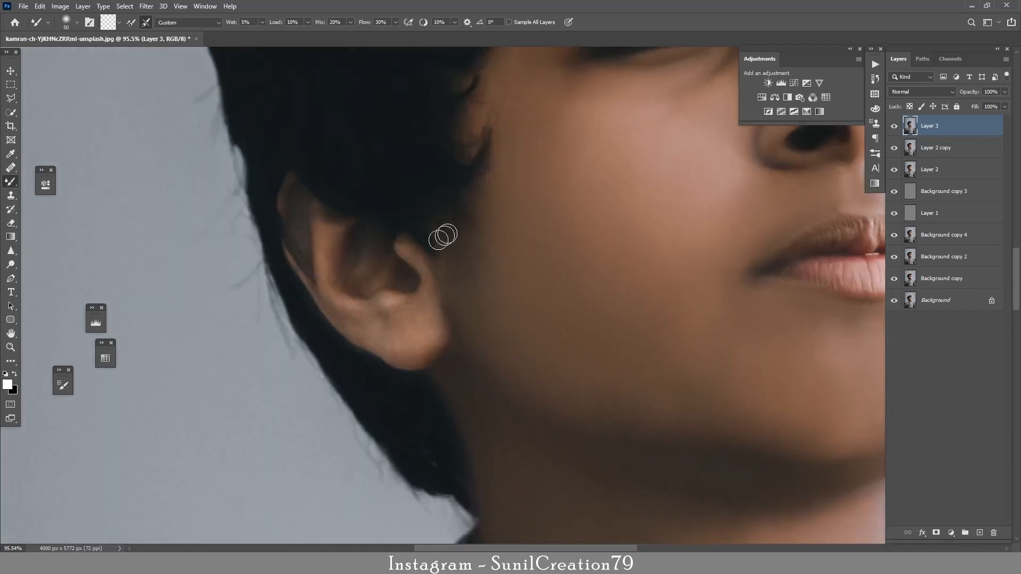
# Smooth the ear and the skin beside the sideburn with the Mixer Brush at sizes 50 to 60
pyautogui.scroll(5, 444, 236)
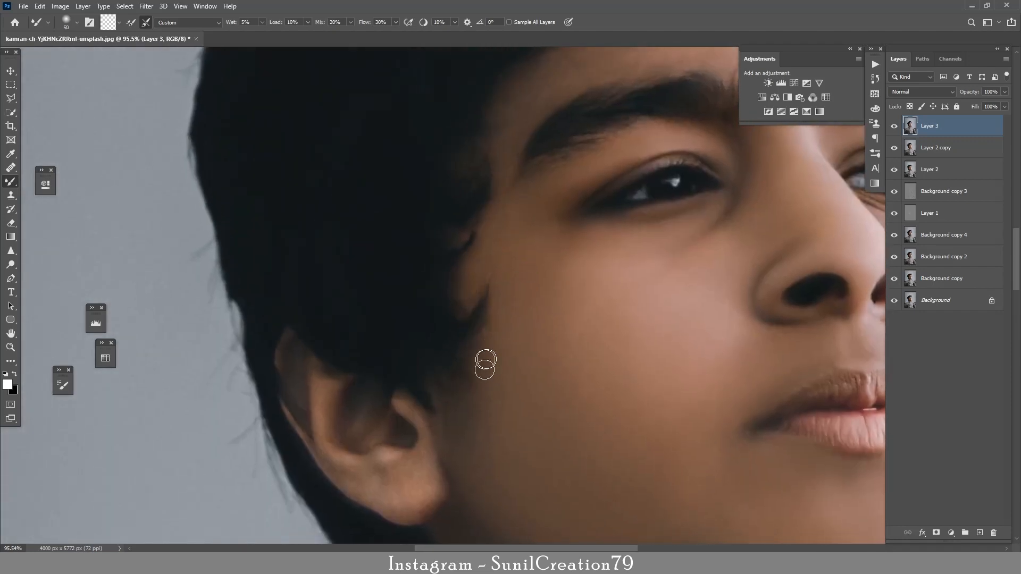
pyautogui.scroll(-7, 598, 229)
pyautogui.hscroll(-3, 497, 210)
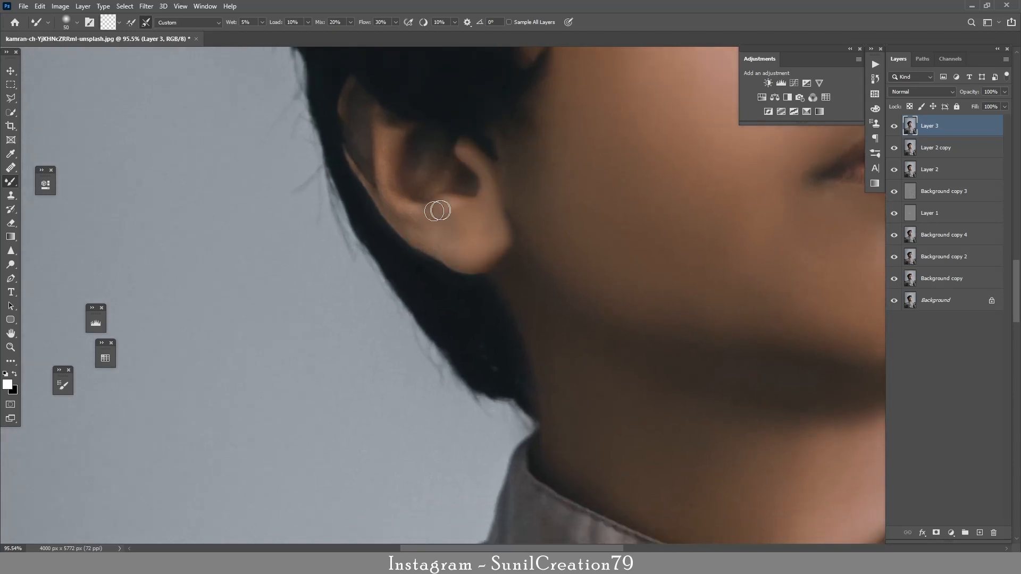
pyautogui.moveTo(444, 168); pyautogui.dragTo(397, 162)
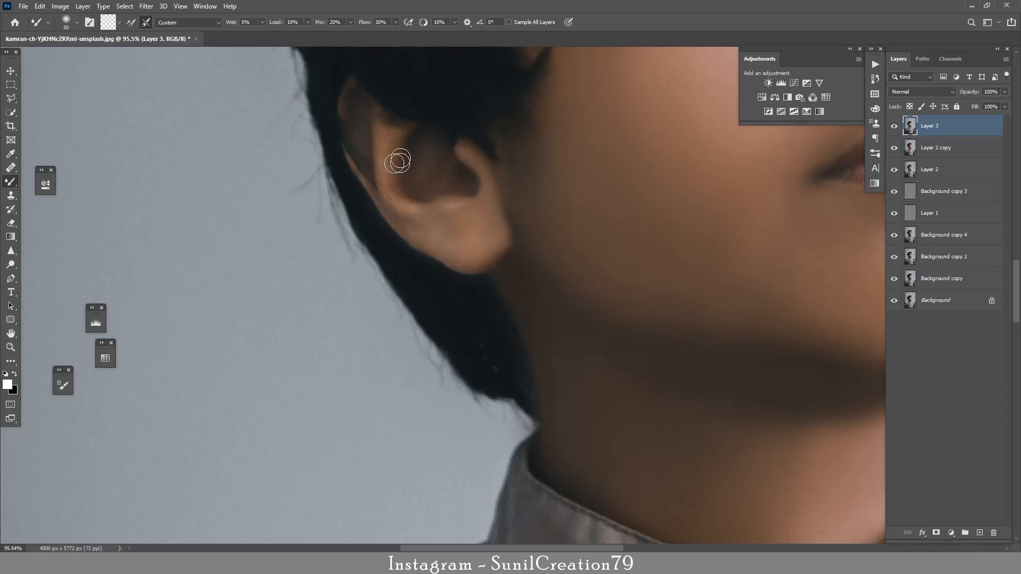
pyautogui.moveTo(404, 204); pyautogui.dragTo(435, 225)
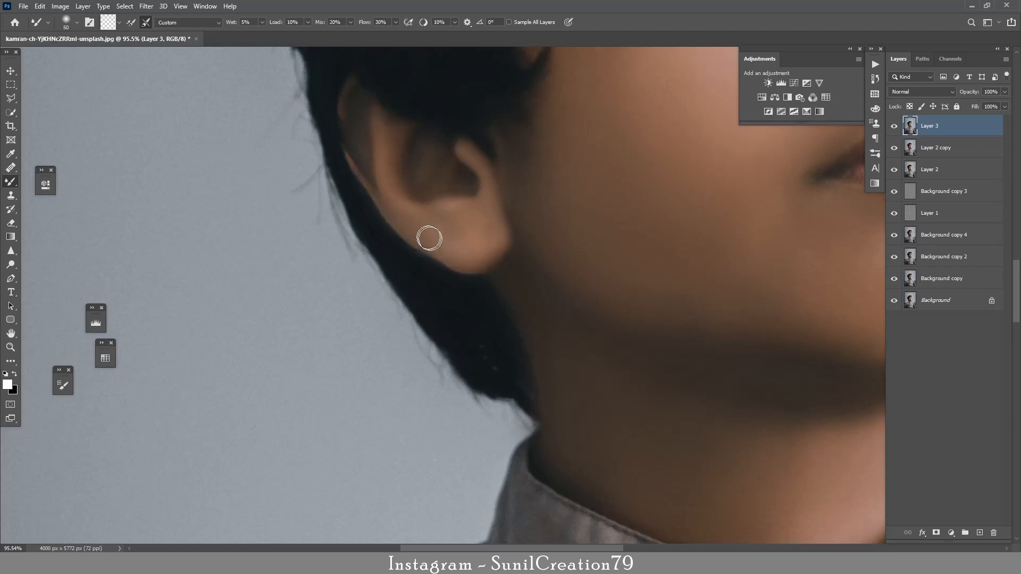
pyautogui.moveTo(429, 238)
pyautogui.mouseDown()
pyautogui.moveTo(459, 235)
pyautogui.moveTo(407, 200)
pyautogui.mouseUp()
pyautogui.moveTo(594, 316)
pyautogui.mouseDown()
pyautogui.moveTo(543, 282)
pyautogui.moveTo(609, 341)
pyautogui.mouseUp()
# Compare the portrait with Layer 3 hidden and shown, and set the layer's opacity to 50%
pyautogui.hotkey('ctrl', 'space')
pyautogui.moveTo(702, 221); pyautogui.dragTo(644, 250)
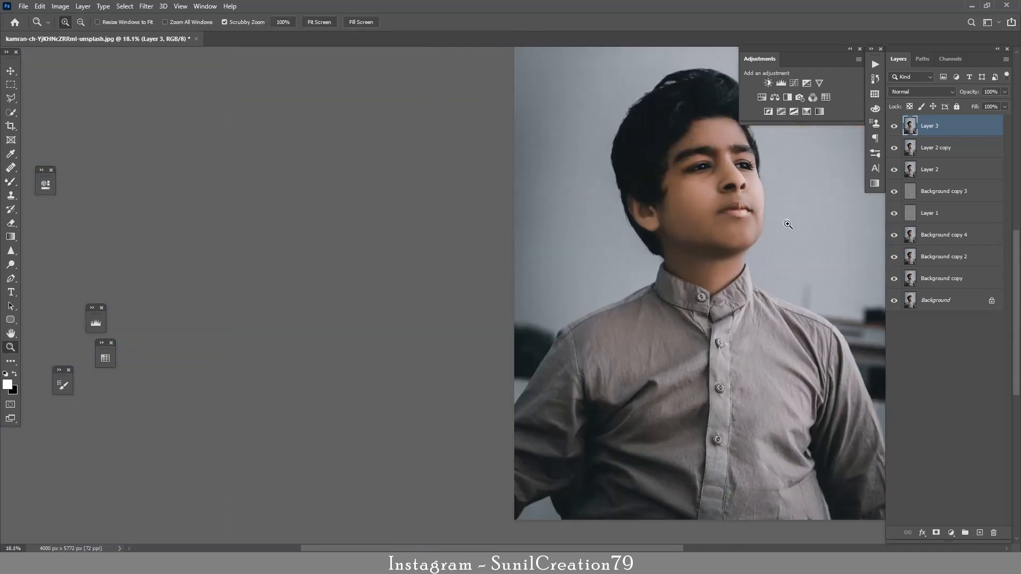
pyautogui.moveTo(754, 190); pyautogui.dragTo(788, 228)
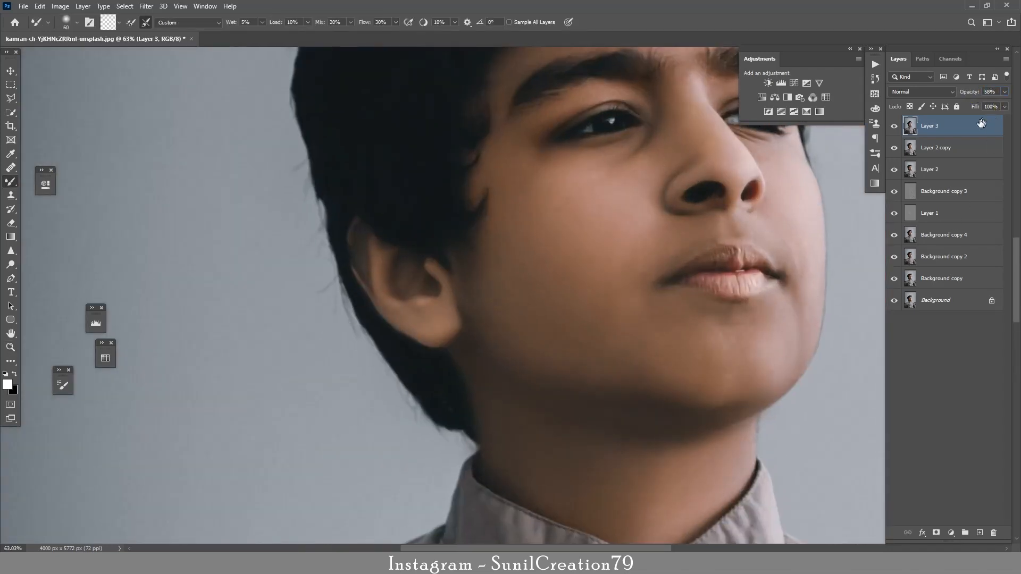
pyautogui.click(894, 126)
pyautogui.click(895, 127)
pyautogui.moveTo(977, 99); pyautogui.dragTo(980, 99)
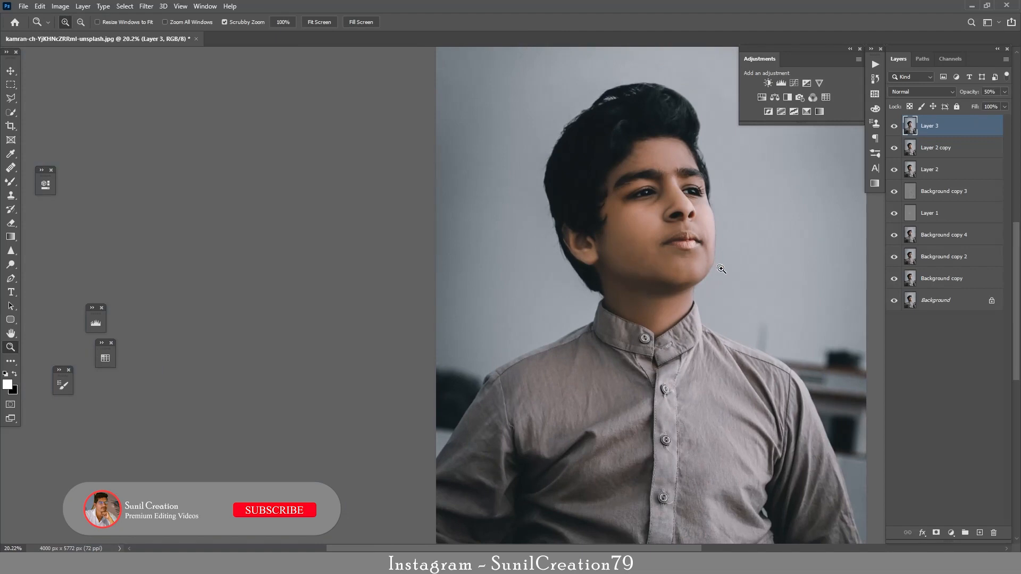
pyautogui.moveTo(721, 268); pyautogui.dragTo(671, 254)
pyautogui.moveTo(506, 306); pyautogui.dragTo(574, 323)
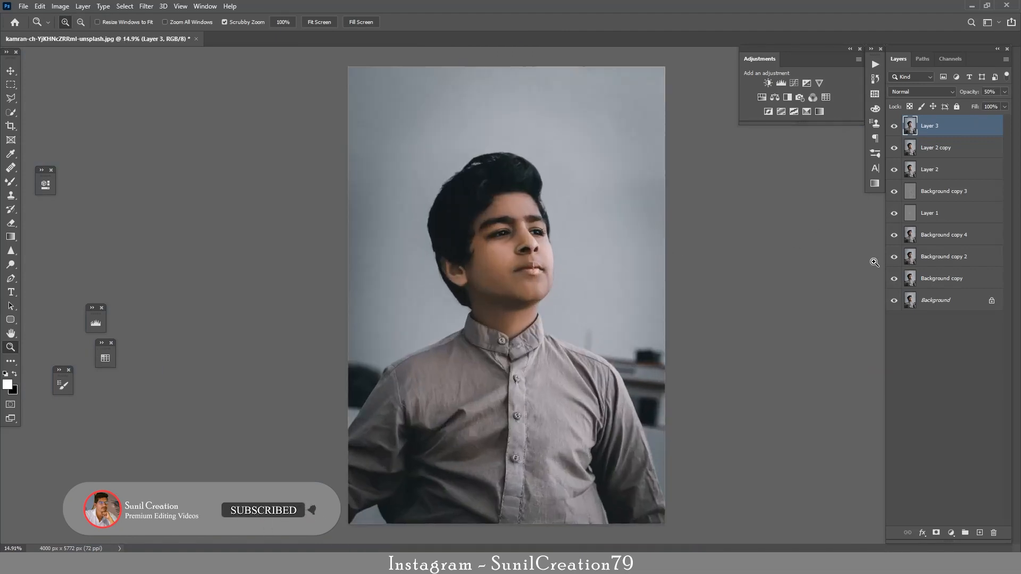
# Stamp all visible layers into a new layer converted for Smart Filters, and open the Camera Raw Filter on it
pyautogui.hotkey('ctrl', 'alt', 'shift', 'e')
pyautogui.click(146, 6)
pyautogui.click(182, 34)
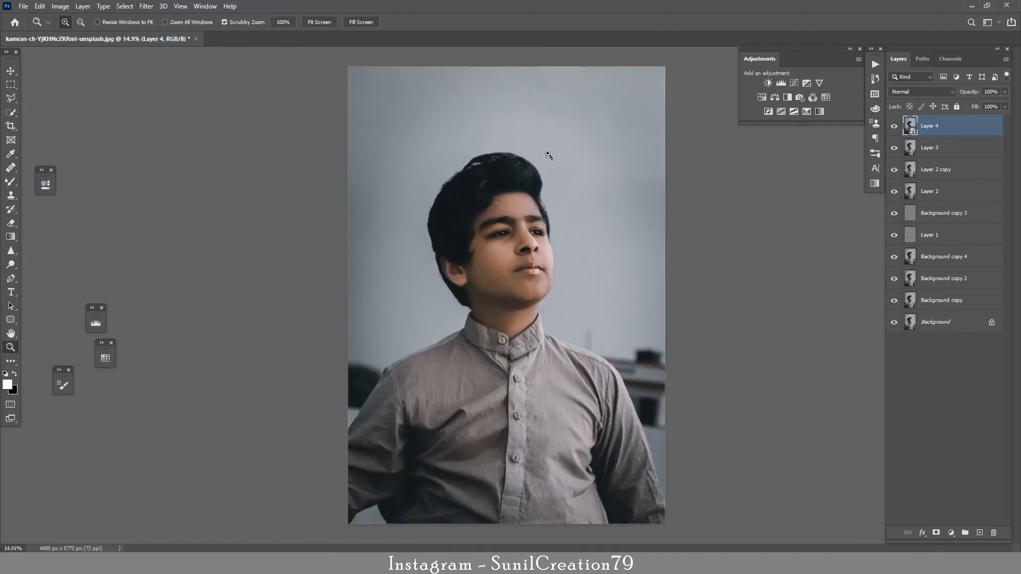
pyautogui.click(147, 7)
pyautogui.click(175, 69)
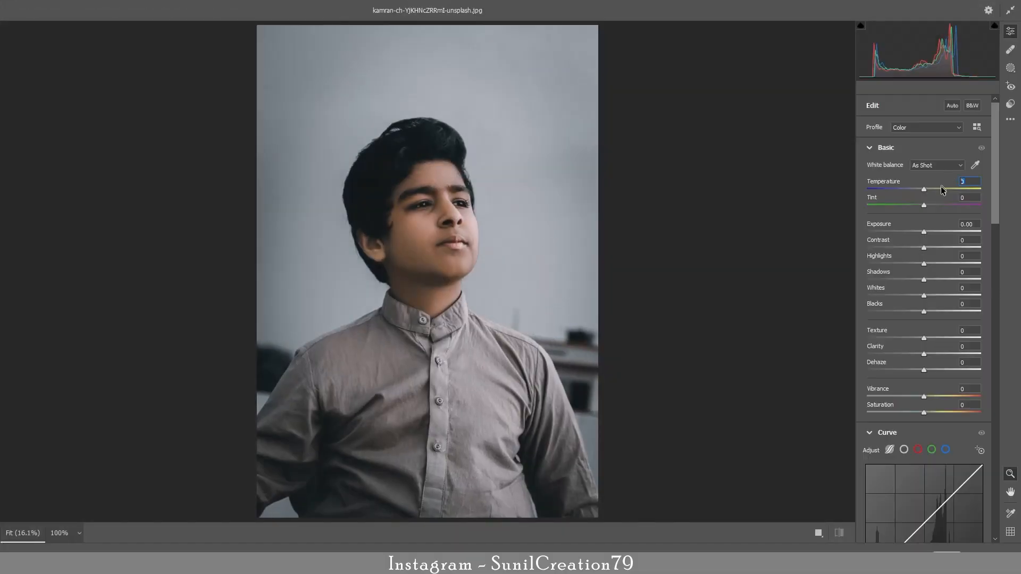
# Set Temperature -3, Tint -3, Exposure -0.10, Contrast -9, Highlights +11, Shadows +13 and Blacks +14
pyautogui.moveTo(924, 190); pyautogui.dragTo(923, 231)
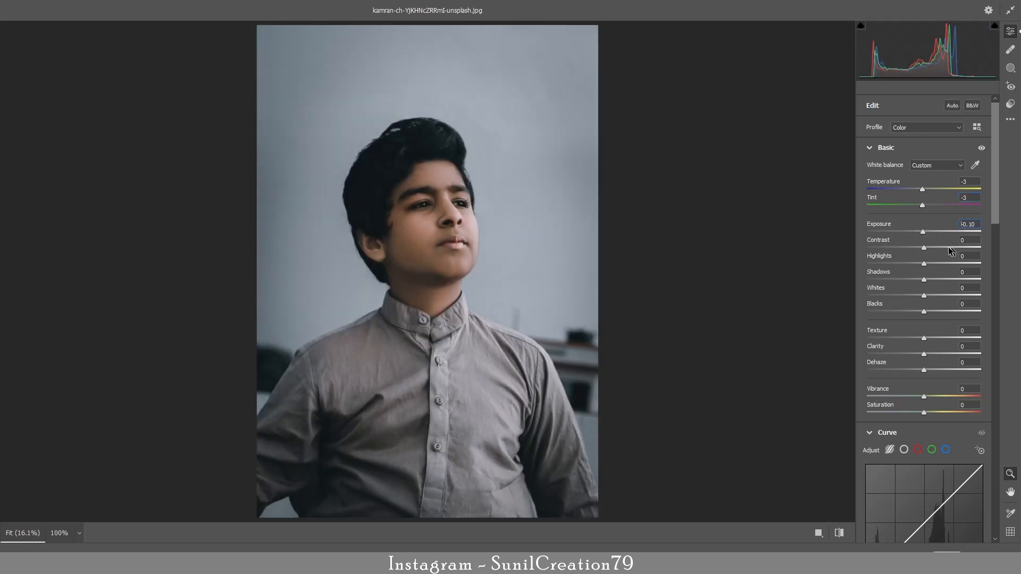
pyautogui.click(918, 249)
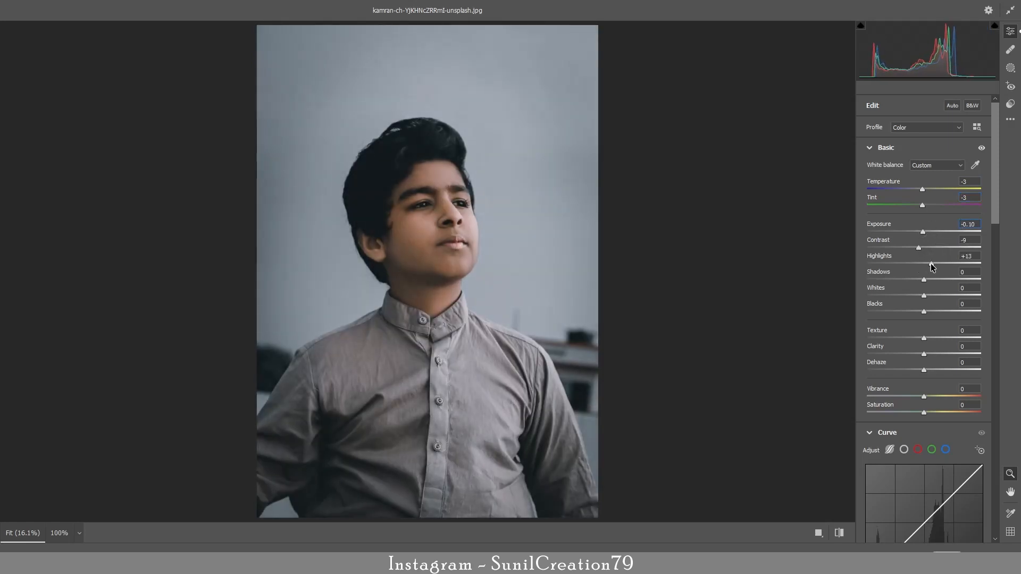
pyautogui.click(931, 264)
pyautogui.click(933, 279)
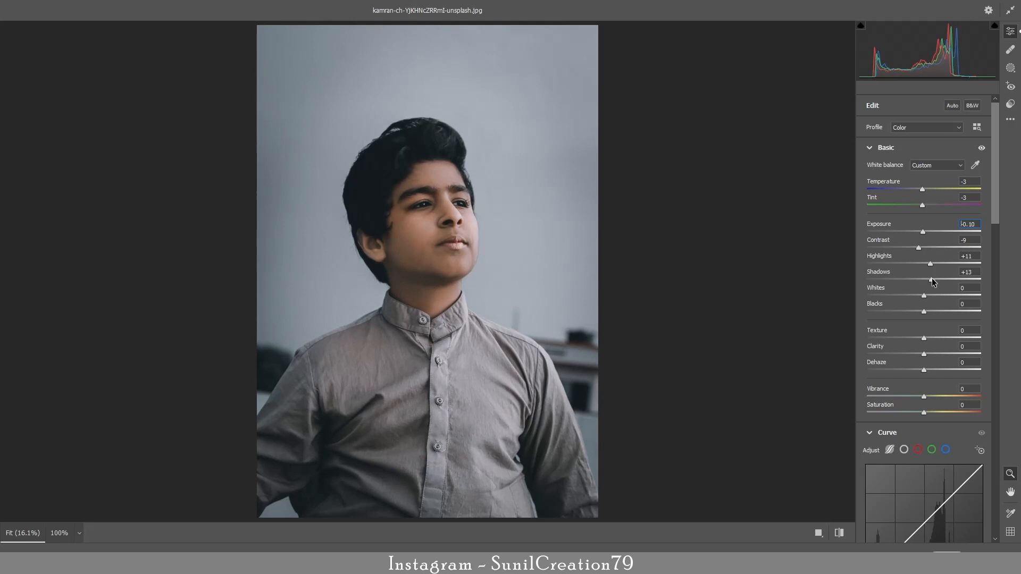
pyautogui.moveTo(924, 311); pyautogui.dragTo(933, 312)
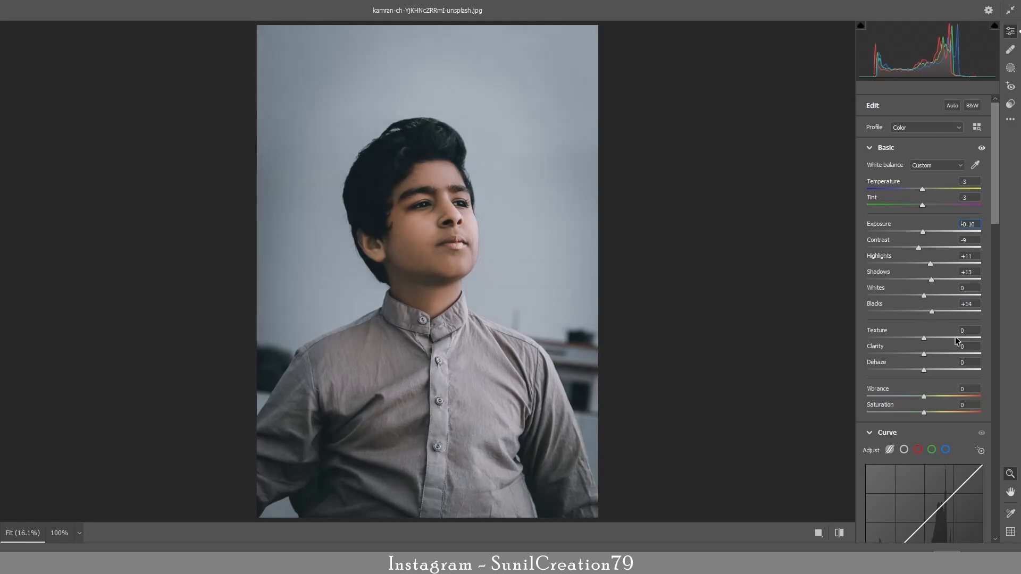
# Set Texture to +36, Clarity to +12, Dehaze to +5 and Vibrance to +21
pyautogui.click(944, 338)
pyautogui.click(928, 354)
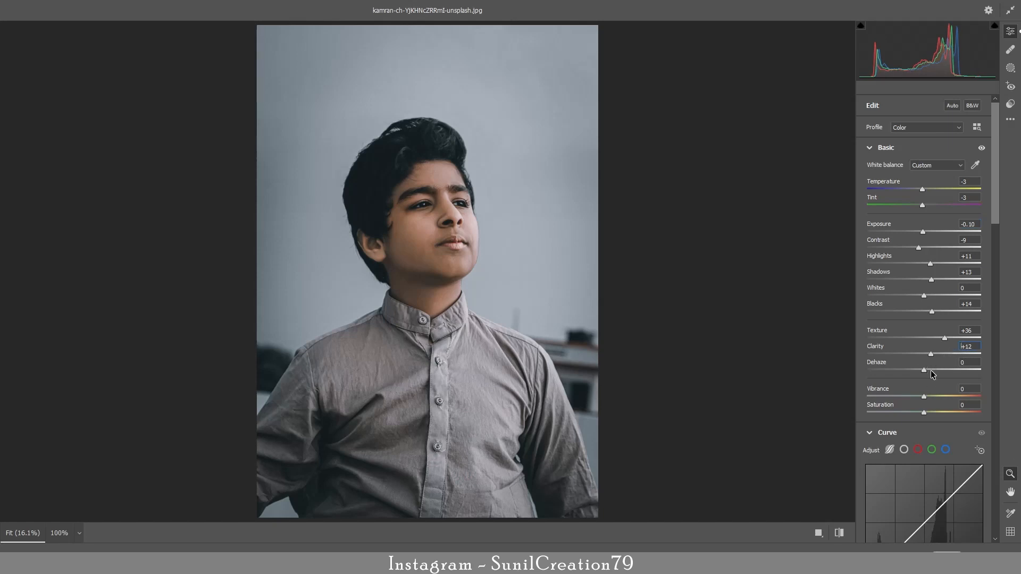
pyautogui.click(963, 364)
pyautogui.write('5')
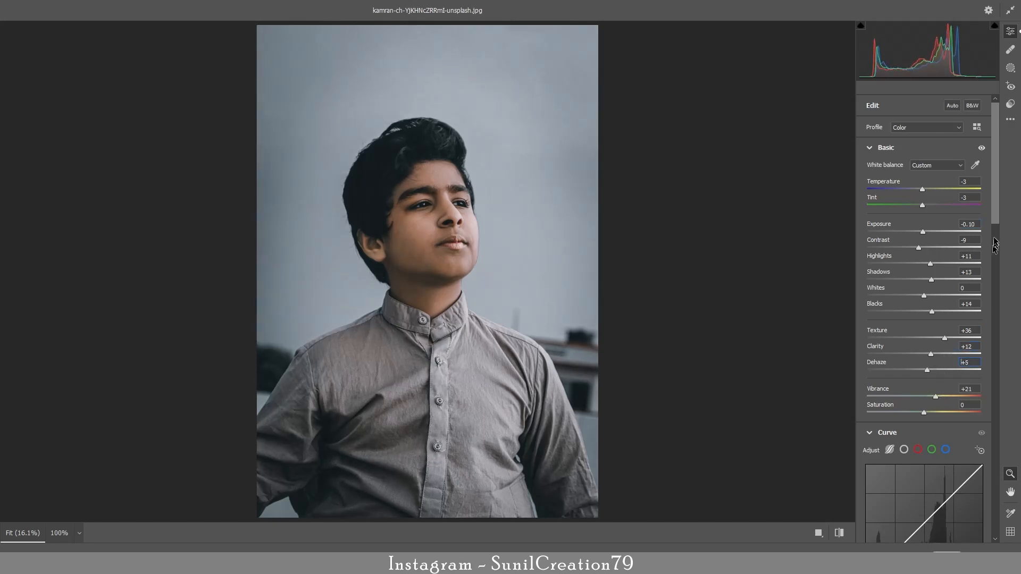
# Raise the luminance of the oranges in the Color Mixer and set their saturation to -6
pyautogui.moveTo(998, 223); pyautogui.dragTo(992, 371)
pyautogui.click(938, 251)
pyautogui.moveTo(924, 295); pyautogui.dragTo(944, 305)
pyautogui.click(901, 253)
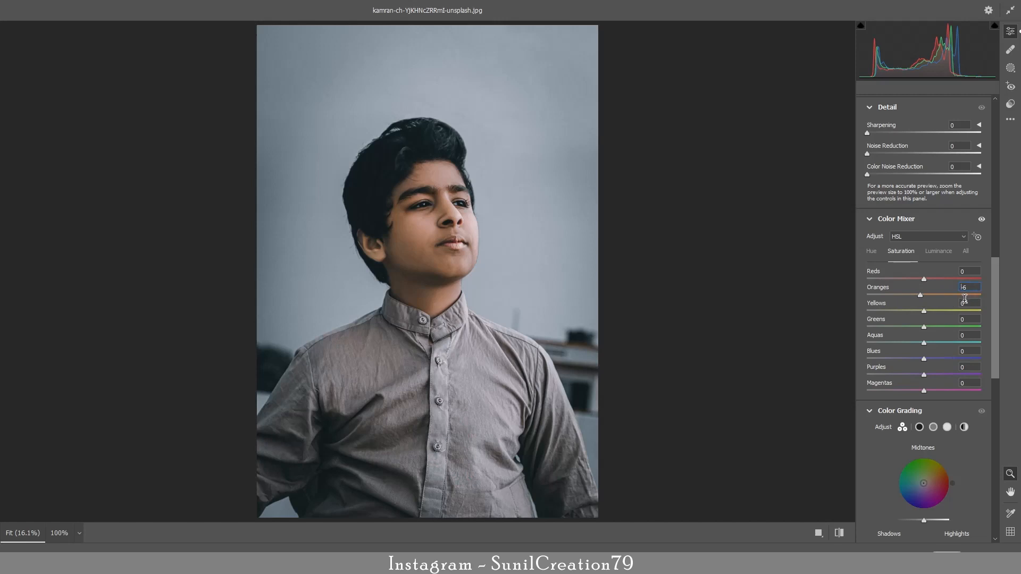
# Apply subtle global and highlight tints in Color Grading, and tint the midtones teal at hue 171 with very low saturation
pyautogui.click(964, 427)
pyautogui.scroll(-5, 912, 252)
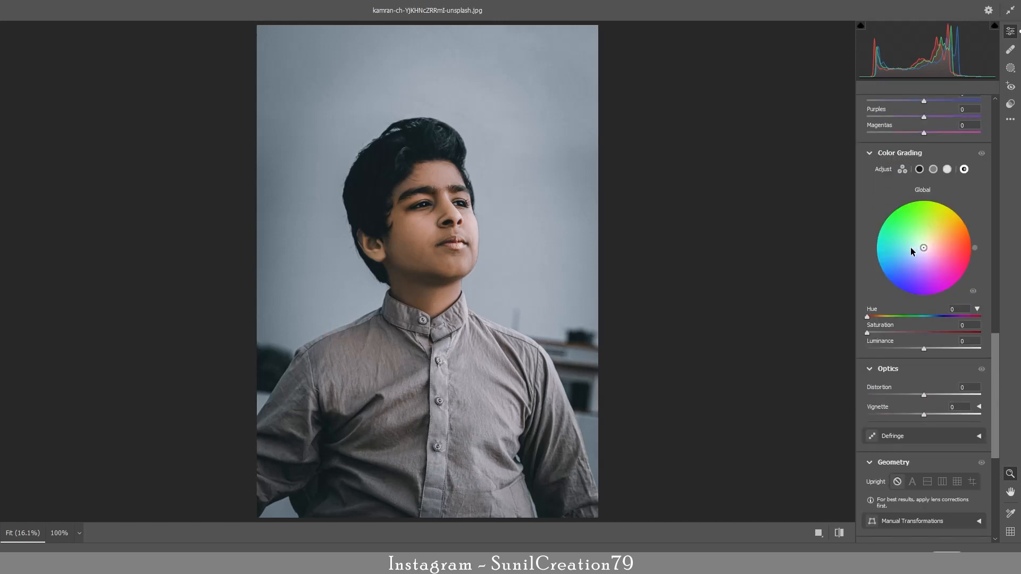
pyautogui.moveTo(911, 251)
pyautogui.mouseDown()
pyautogui.moveTo(931, 246)
pyautogui.moveTo(922, 250)
pyautogui.mouseUp()
pyautogui.click(947, 169)
pyautogui.click(933, 169)
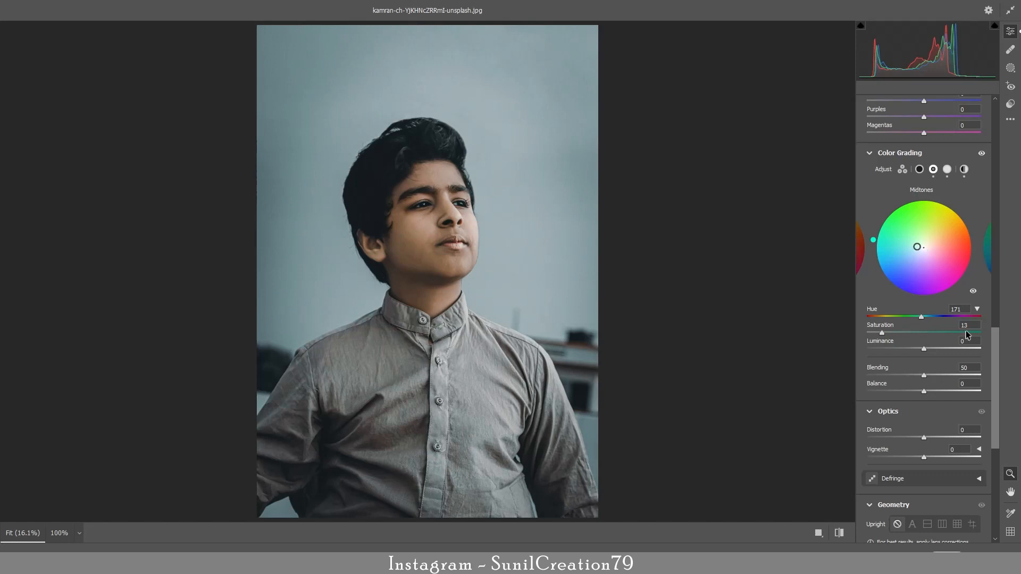
pyautogui.moveTo(964, 325); pyautogui.dragTo(951, 326)
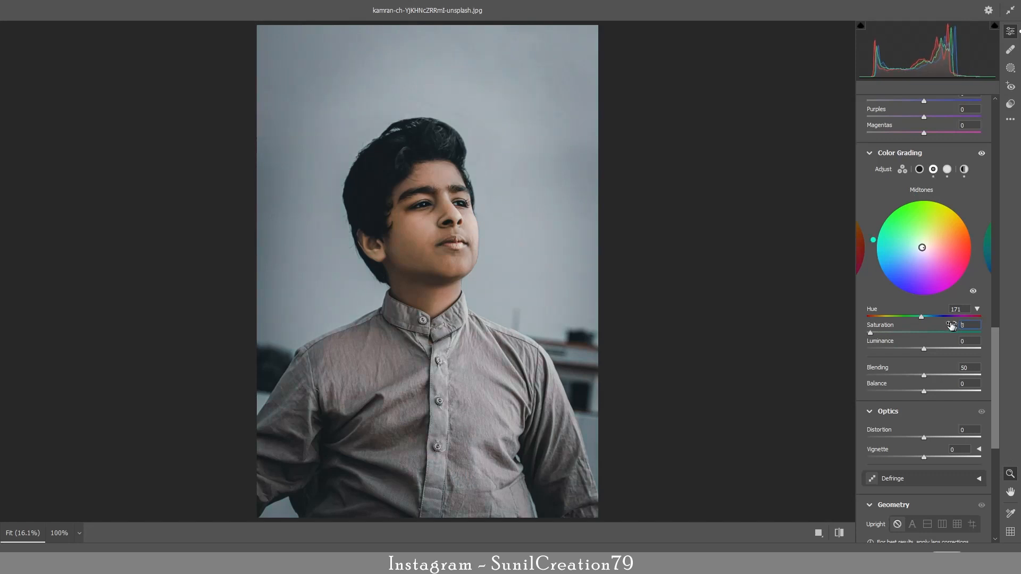
# Tint the shadows blue at about hue 201 in Color Grading and reduce the tint's saturation below 18
pyautogui.click(920, 169)
pyautogui.moveTo(922, 248); pyautogui.dragTo(915, 250)
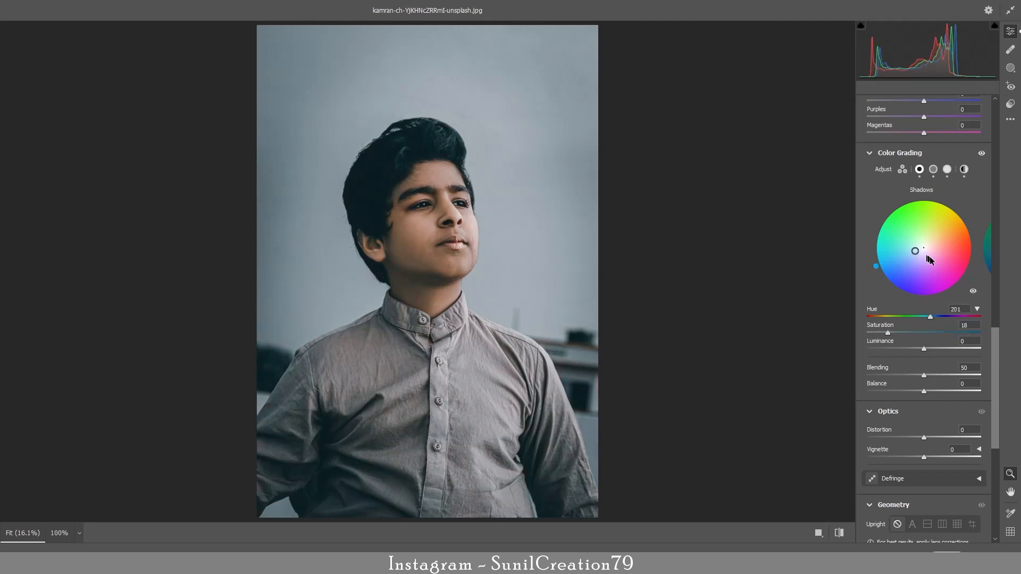
pyautogui.moveTo(969, 325); pyautogui.dragTo(956, 331)
# In Calibration, set Blue Primary saturation to +33, Green Primary hue to +10 and saturation to -13, and Red Primary saturation to -12
pyautogui.moveTo(996, 439); pyautogui.dragTo(947, 531)
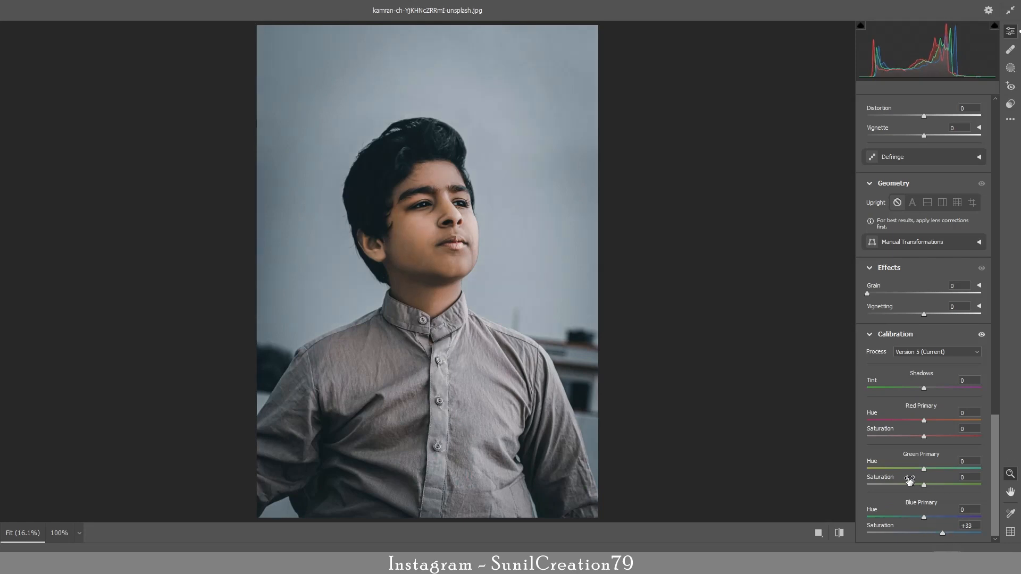
pyautogui.click(915, 484)
pyautogui.moveTo(923, 469); pyautogui.dragTo(917, 469)
pyautogui.click(944, 469)
pyautogui.moveTo(913, 471); pyautogui.dragTo(957, 463)
pyautogui.click(912, 437)
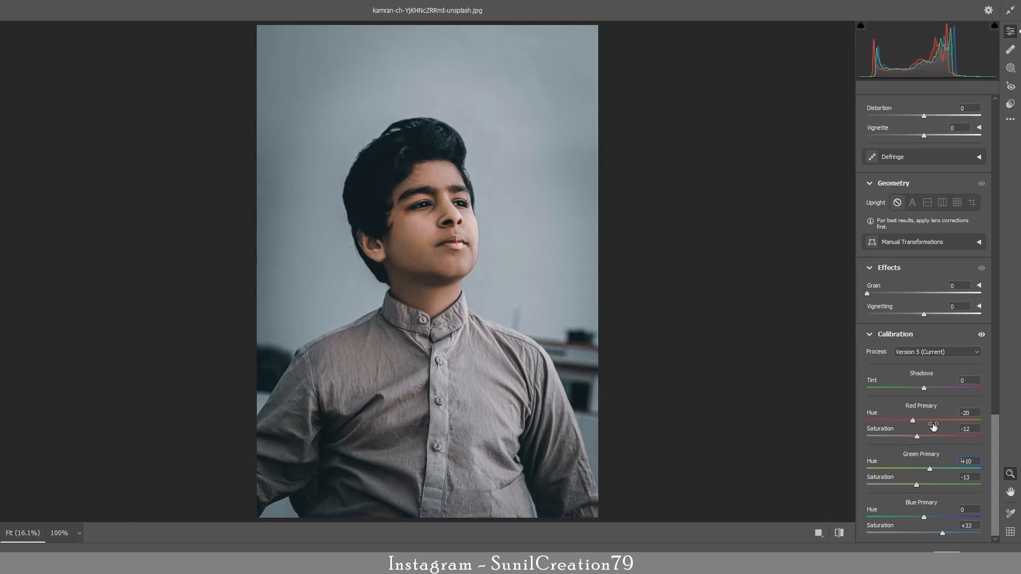
# Set the Calibration Red Primary hue to -3 and the Shadows tint to -70
pyautogui.click(933, 423)
pyautogui.click(924, 424)
pyautogui.moveTo(951, 418); pyautogui.dragTo(934, 414)
pyautogui.click(875, 389)
# Add Grain of 23 and Vignetting of -6, and apply the Camera Raw Filter to the layer
pyautogui.moveTo(439, 220); pyautogui.dragTo(520, 252)
pyautogui.click(894, 294)
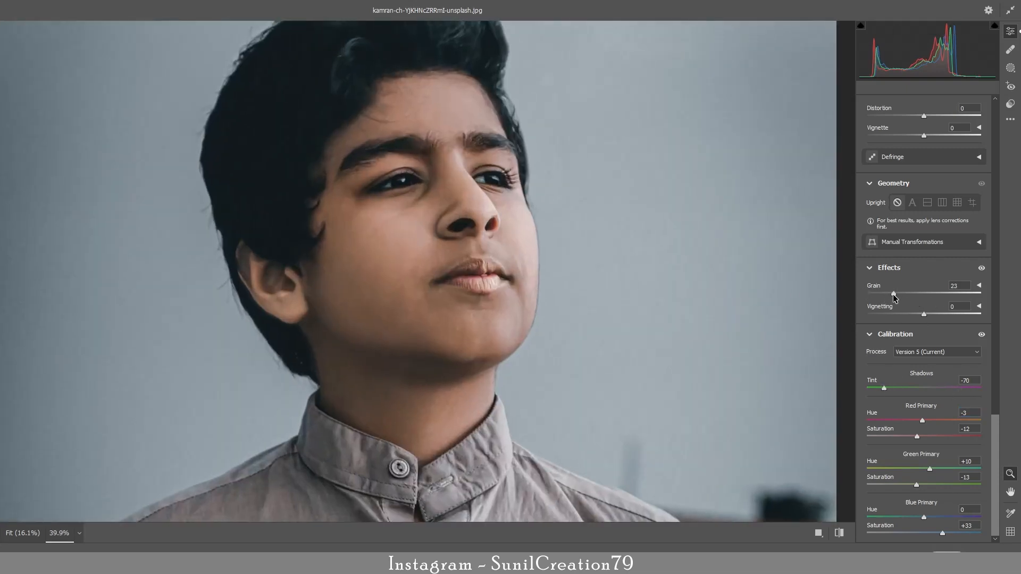
pyautogui.moveTo(509, 200); pyautogui.dragTo(391, 239)
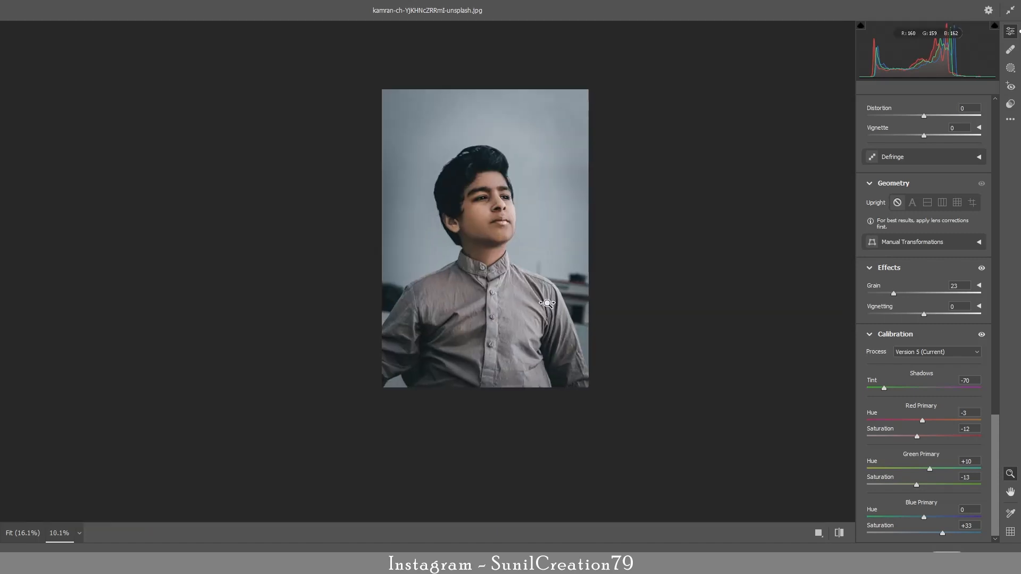
pyautogui.moveTo(924, 315); pyautogui.dragTo(920, 317)
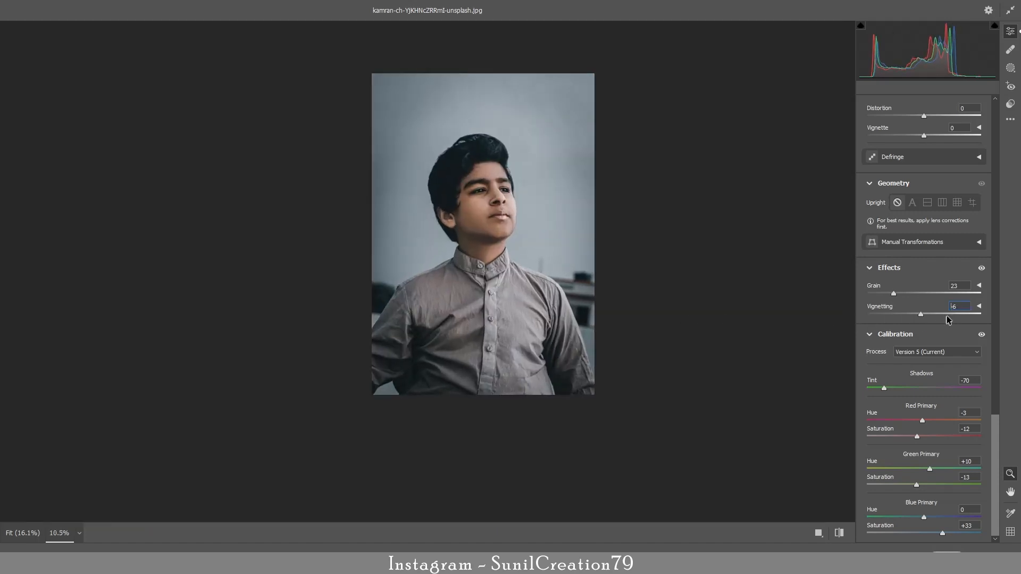
pyautogui.click(965, 549)
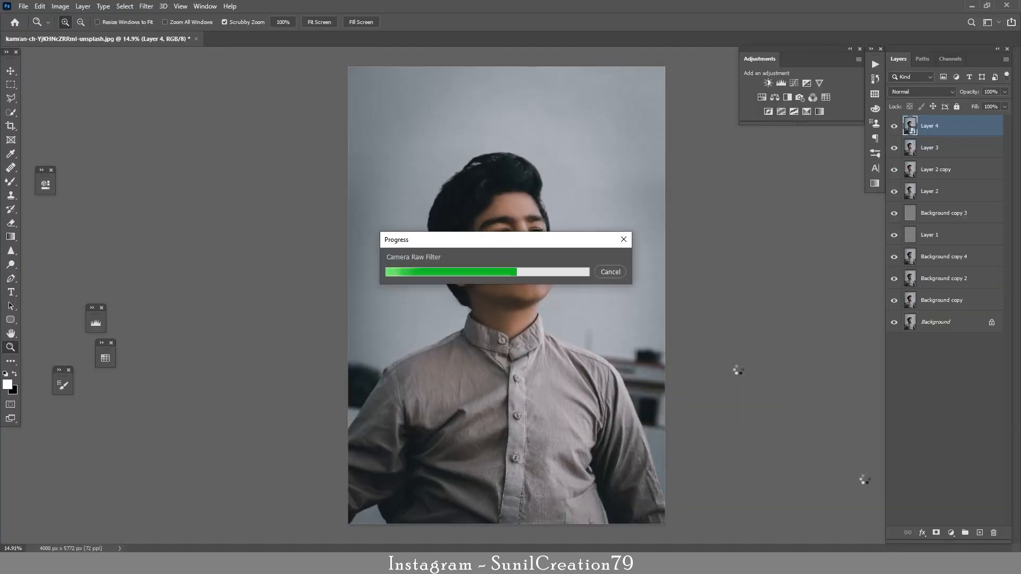
# Compare the portrait with Layer 4 hidden and shown, and set the layer's opacity to 80%
pyautogui.moveTo(502, 375); pyautogui.dragTo(531, 372)
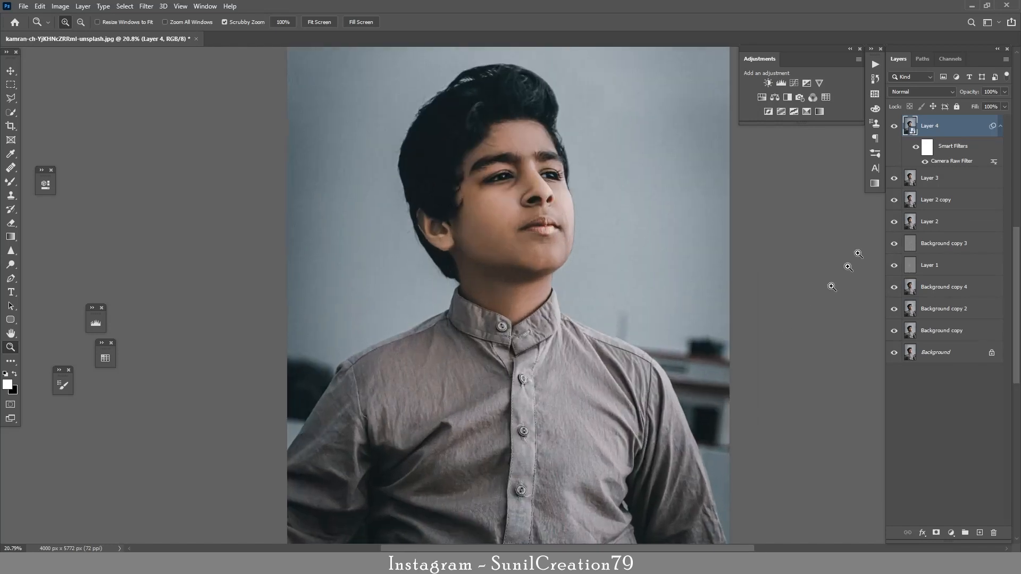
pyautogui.click(895, 129)
pyautogui.click(895, 128)
pyautogui.moveTo(971, 92); pyautogui.dragTo(964, 94)
pyautogui.write('80')
pyautogui.press('Return')
pyautogui.click(894, 127)
pyautogui.click(894, 127)
# Crop the portrait to a 4:5 ratio, trimming the sky above the head and keeping the lower shirt
pyautogui.moveTo(752, 206); pyautogui.dragTo(627, 296)
pyautogui.click(11, 126)
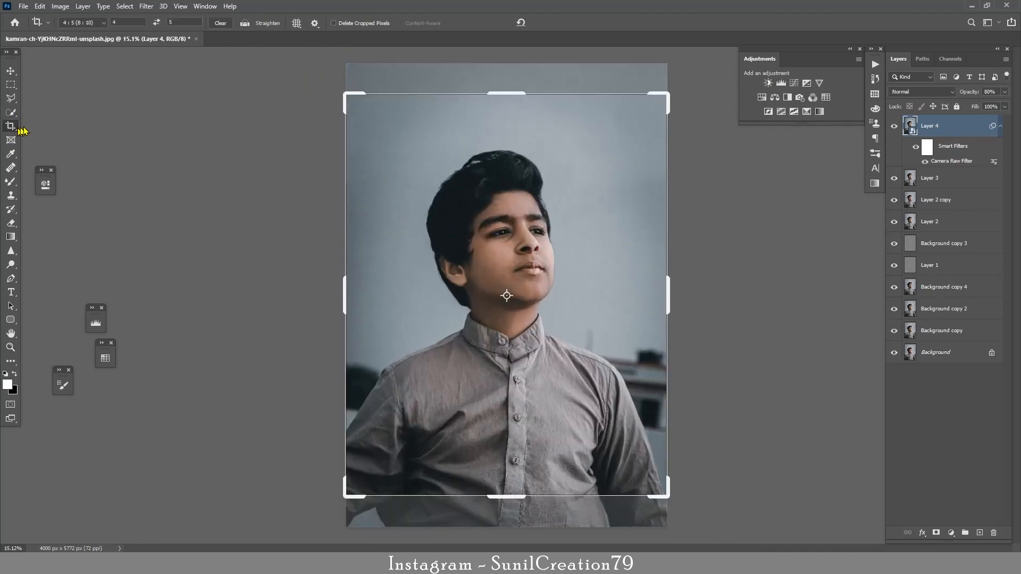
pyautogui.moveTo(522, 334); pyautogui.dragTo(535, 330)
pyautogui.press('Return')
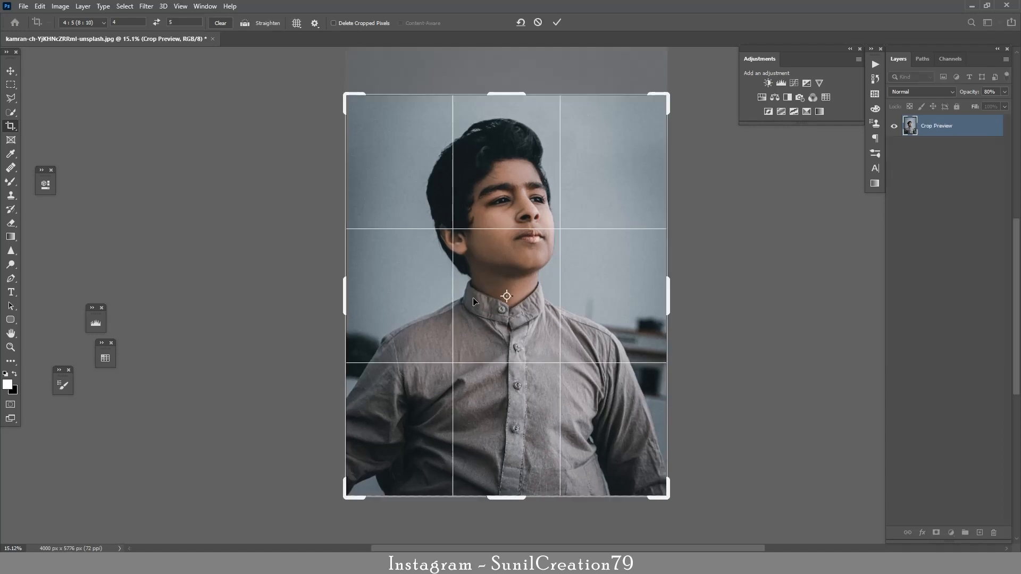
pyautogui.press('Return')
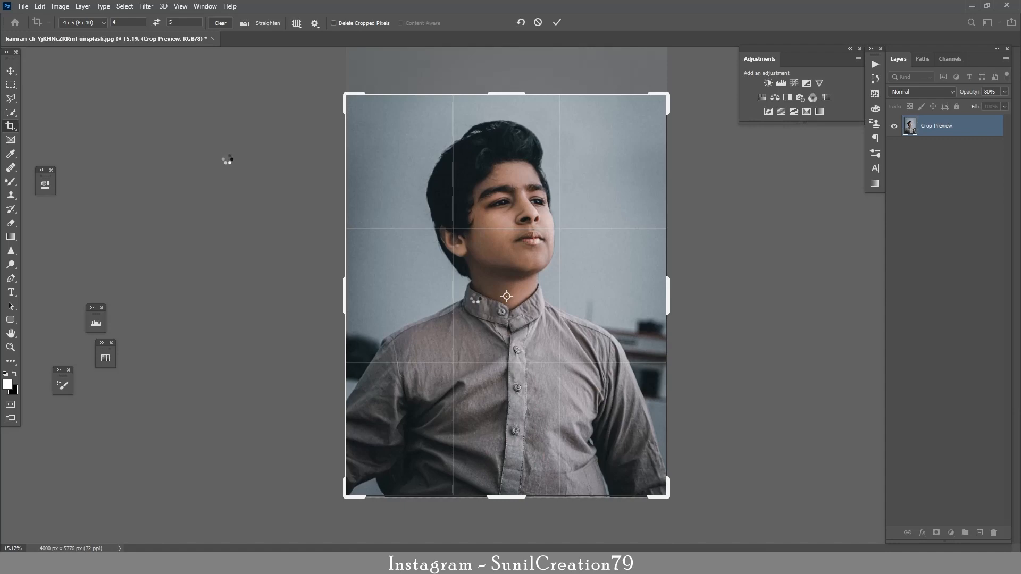
pyautogui.click(11, 72)
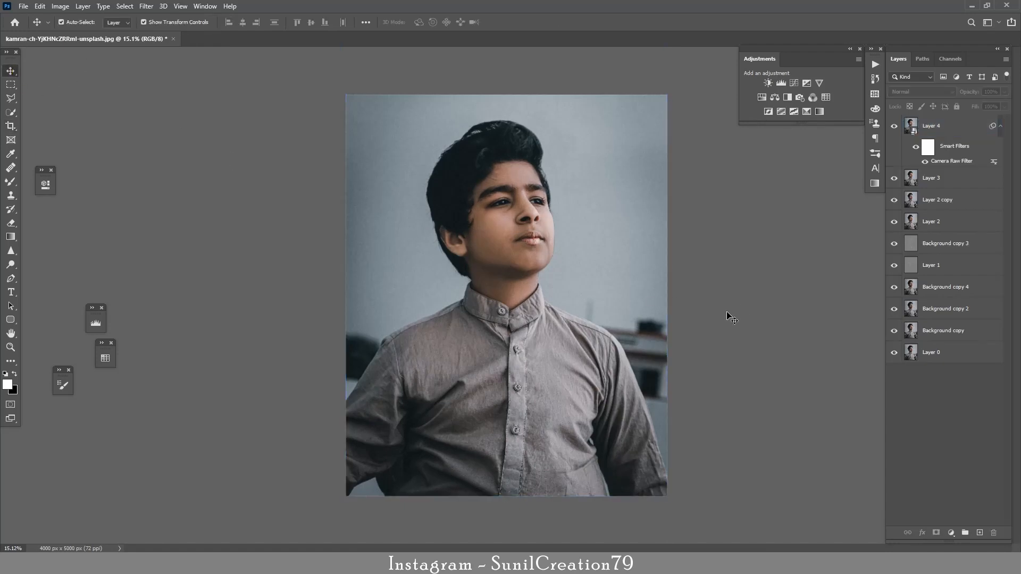
# Compare the original bottom layer alone with the full retouched and graded stack
pyautogui.press('z')
pyautogui.moveTo(517, 216); pyautogui.dragTo(550, 221)
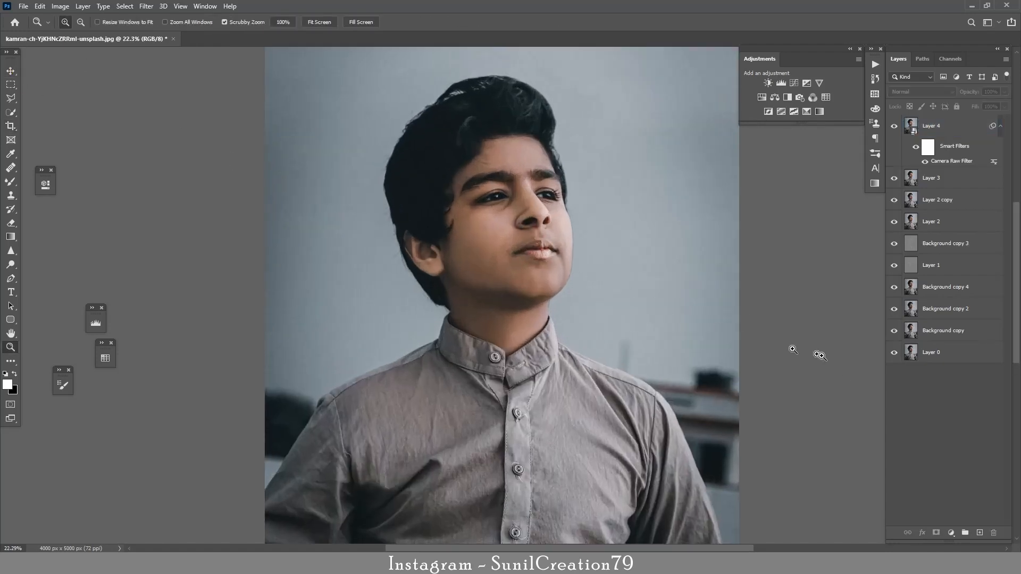
pyautogui.keyDown('alt'); pyautogui.click(894, 355); pyautogui.keyUp('alt')
pyautogui.keyDown('alt'); pyautogui.click(894, 355); pyautogui.keyUp('alt')
pyautogui.keyDown('alt'); pyautogui.click(894, 355); pyautogui.keyUp('alt')
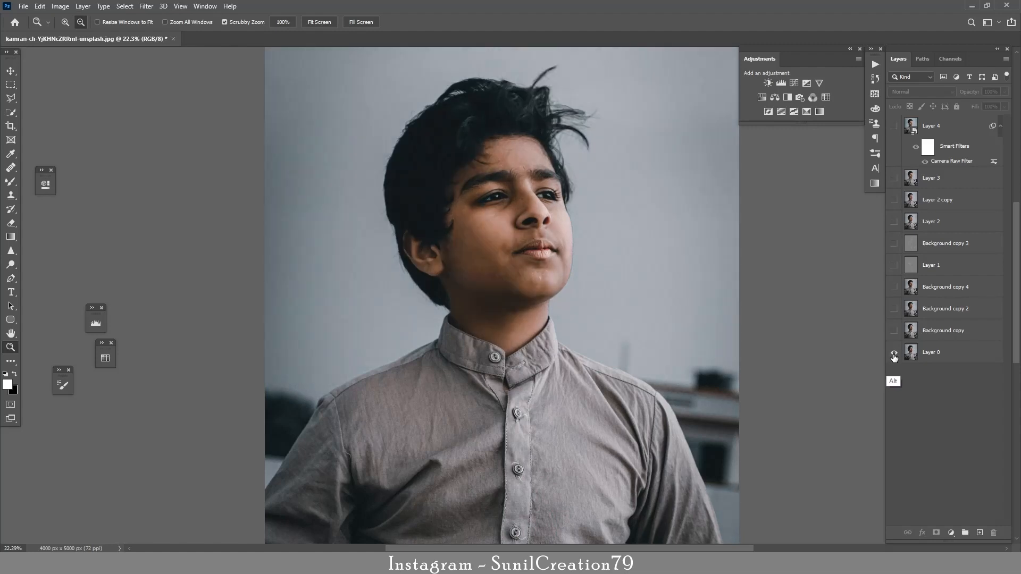
pyautogui.keyDown('alt'); pyautogui.click(894, 354); pyautogui.keyUp('alt')
pyautogui.keyDown('alt'); pyautogui.click(894, 354); pyautogui.keyUp('alt')
pyautogui.keyDown('alt'); pyautogui.click(895, 353); pyautogui.keyUp('alt')
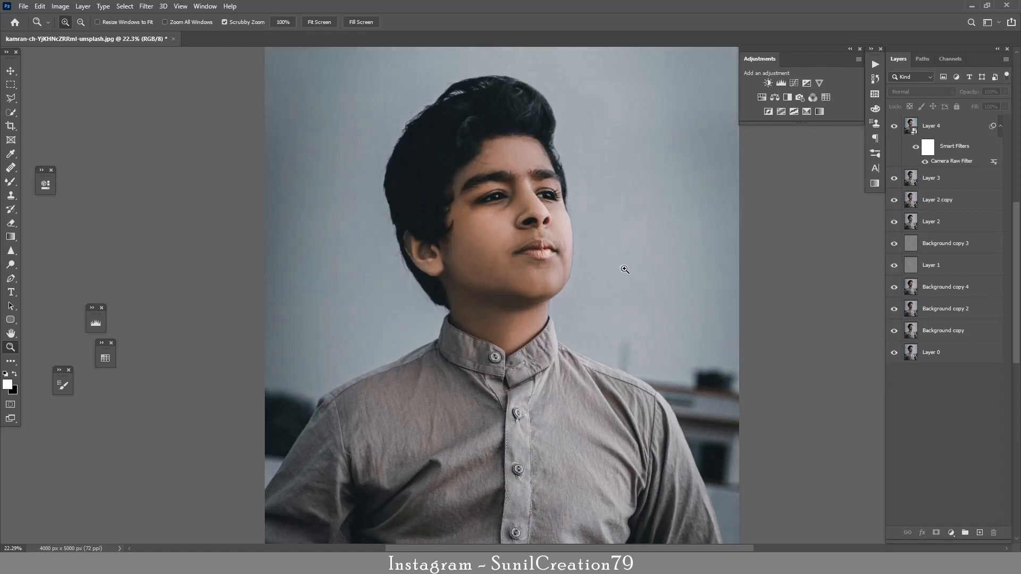
pyautogui.moveTo(625, 270); pyautogui.dragTo(630, 299)
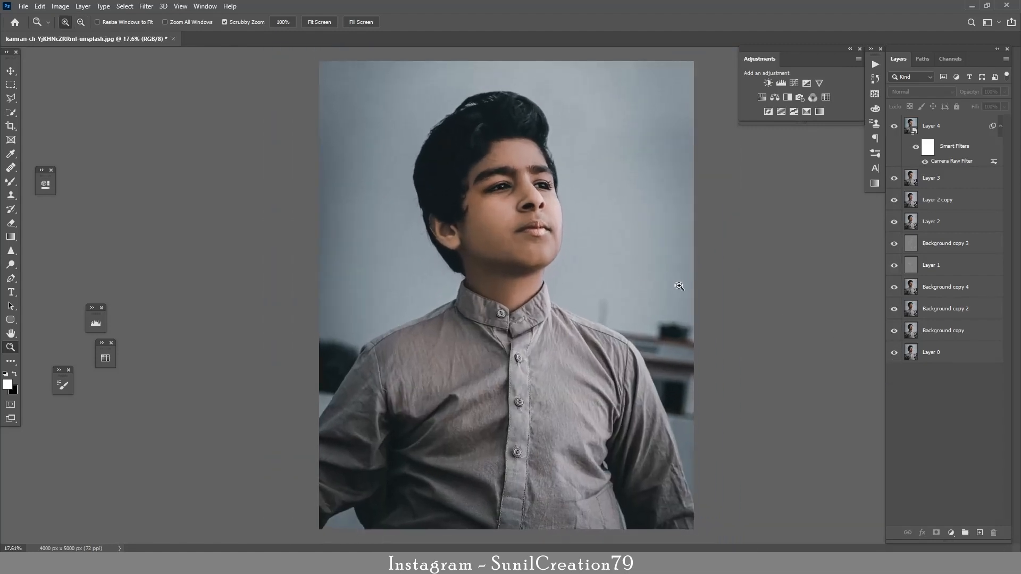